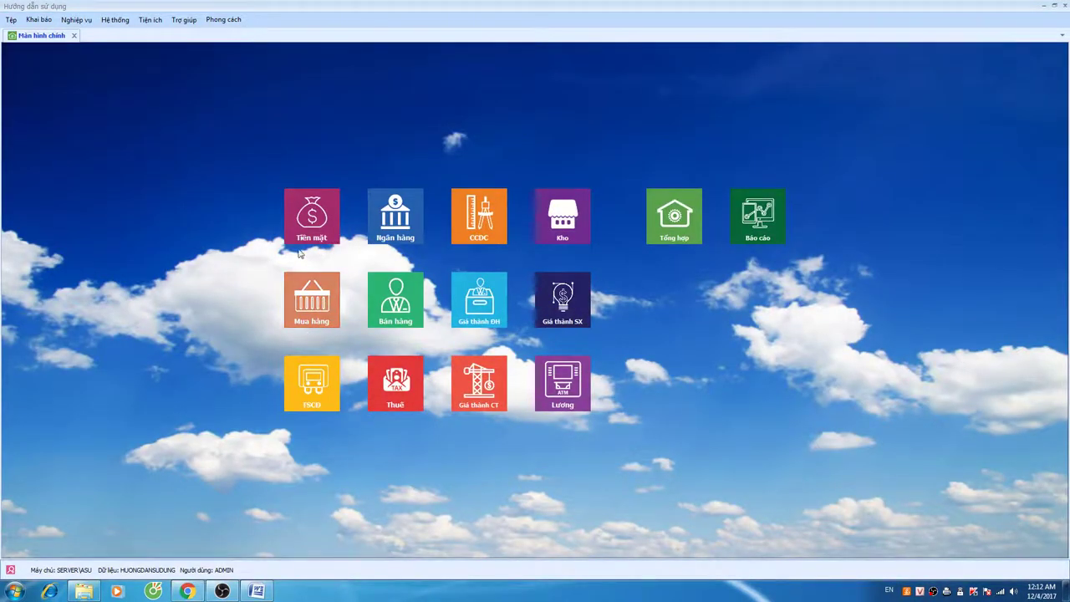
# - Open the Mua dịch vụ voucher list from the purchasing operations and create a new service purchase voucher
pyautogui.click(76, 19)
pyautogui.moveTo(86, 62)
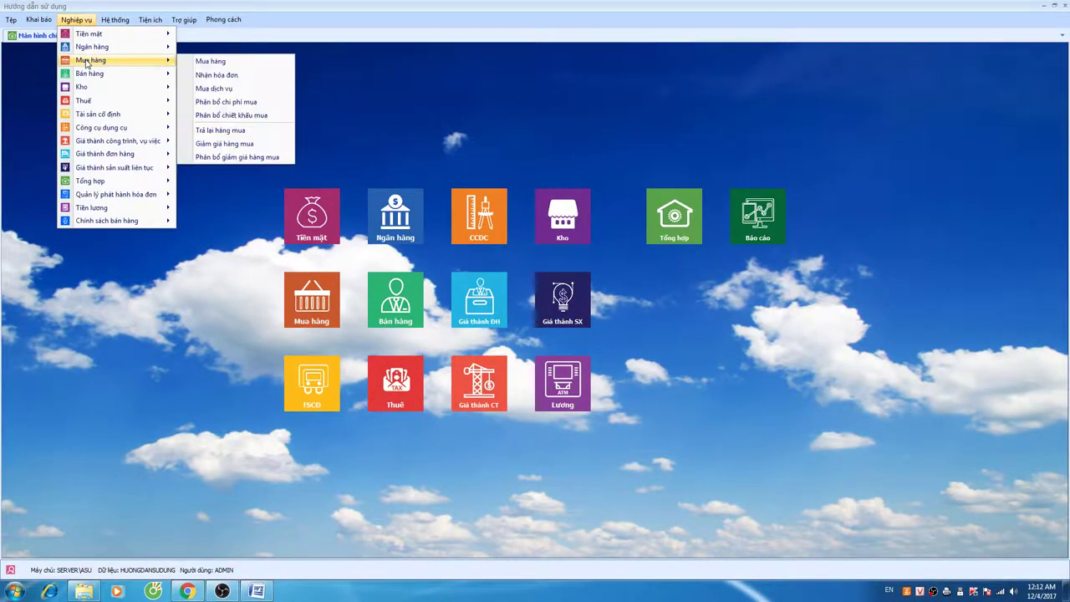
pyautogui.click(223, 87)
pyautogui.rightClick(329, 155)
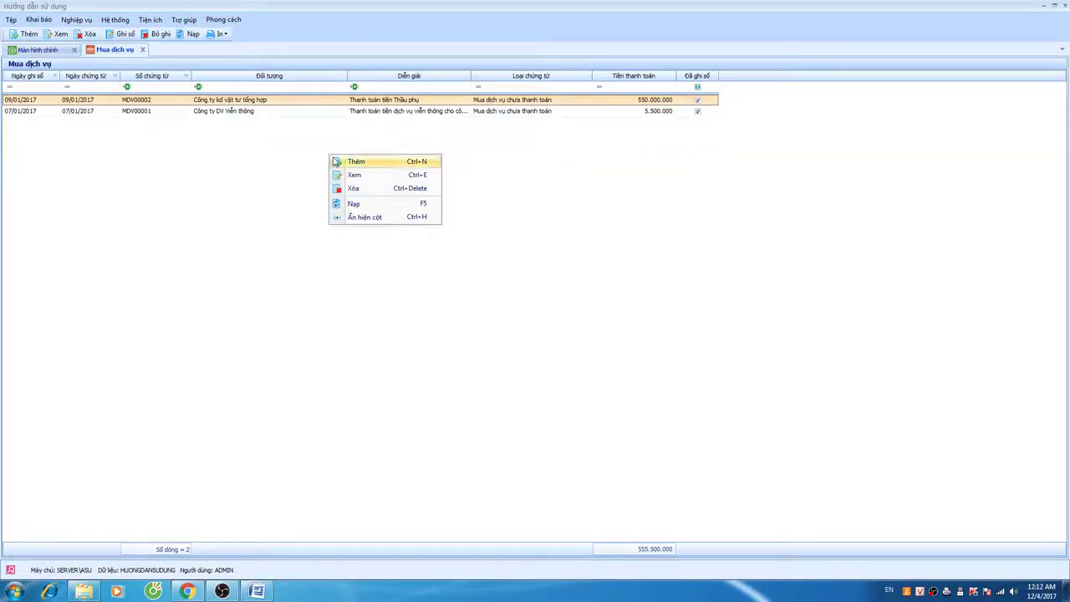
pyautogui.click(354, 163)
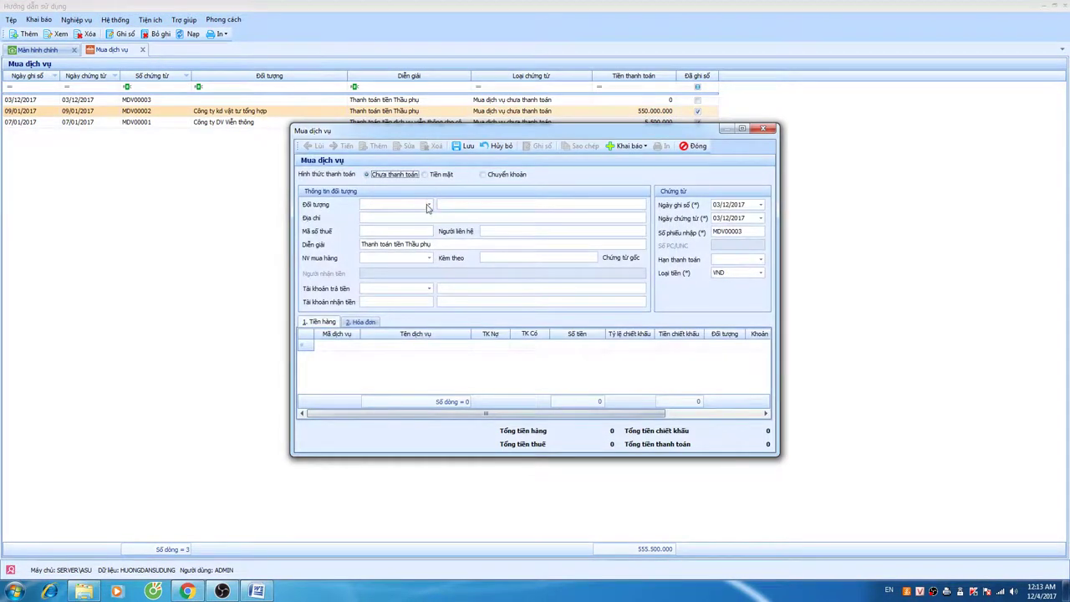
# - Select Công ty TNHH Thương mại Hồng hà as the voucher's Đối tượng
pyautogui.click(429, 204)
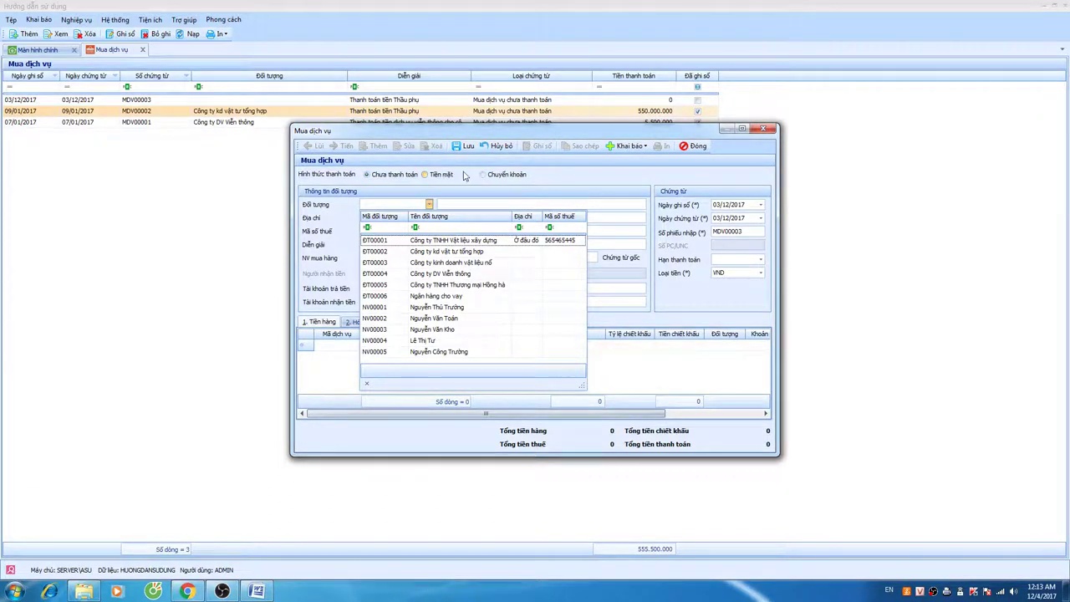
pyautogui.moveTo(526, 137); pyautogui.dragTo(481, 141)
pyautogui.click(386, 207)
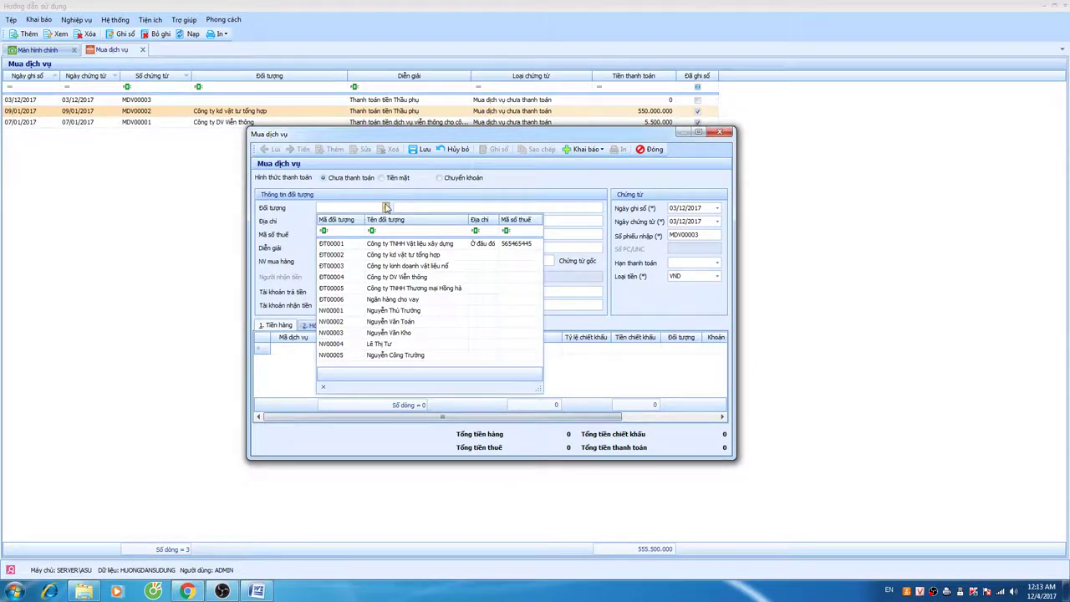
pyautogui.click(388, 288)
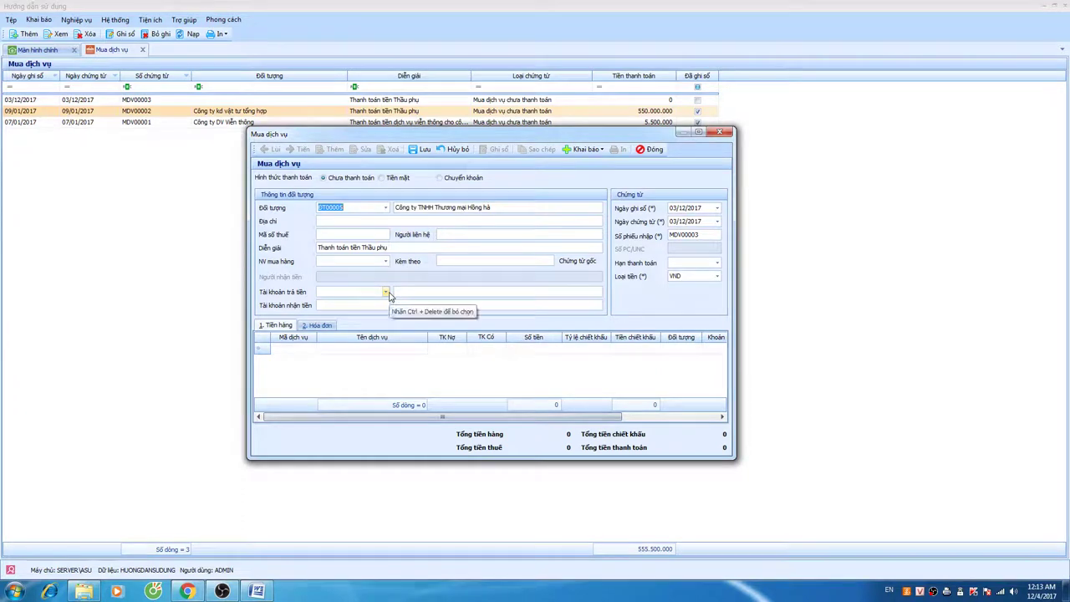
pyautogui.press('Tab')
pyautogui.press('Tab')
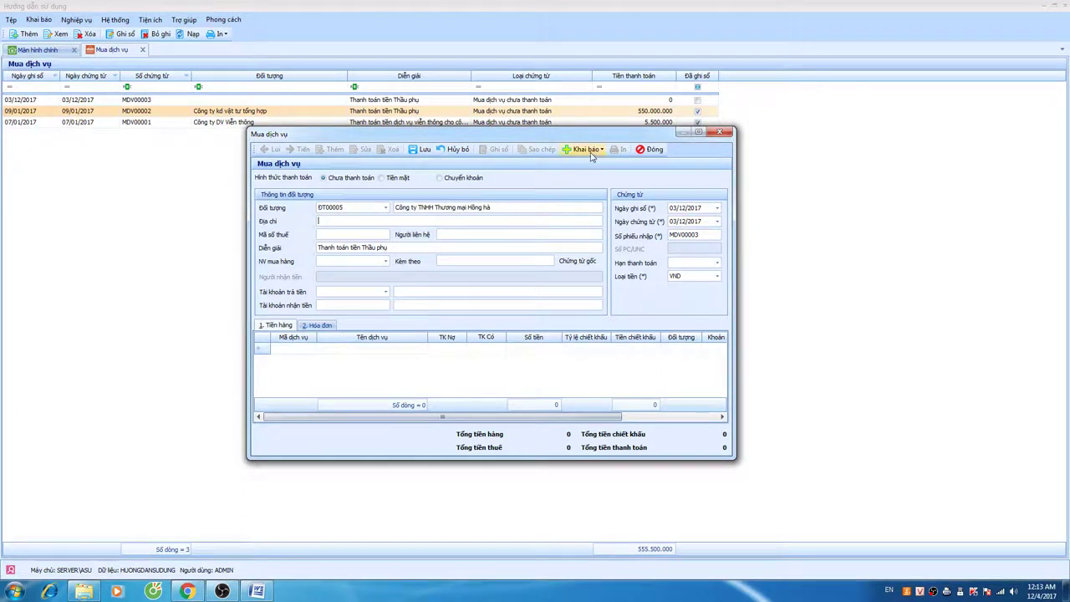
pyautogui.click(588, 150)
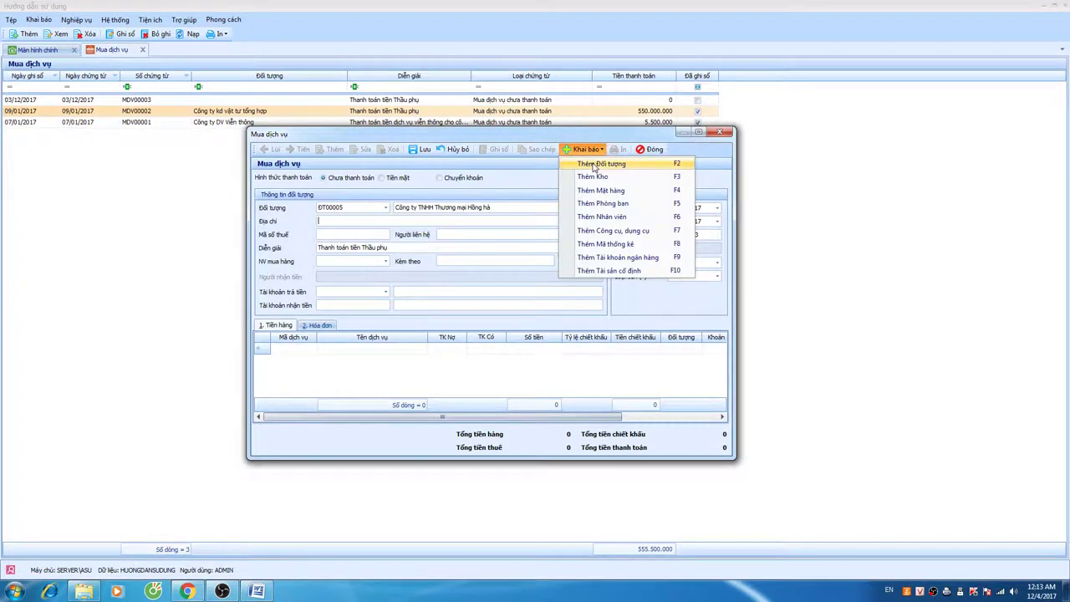
pyautogui.click(598, 164)
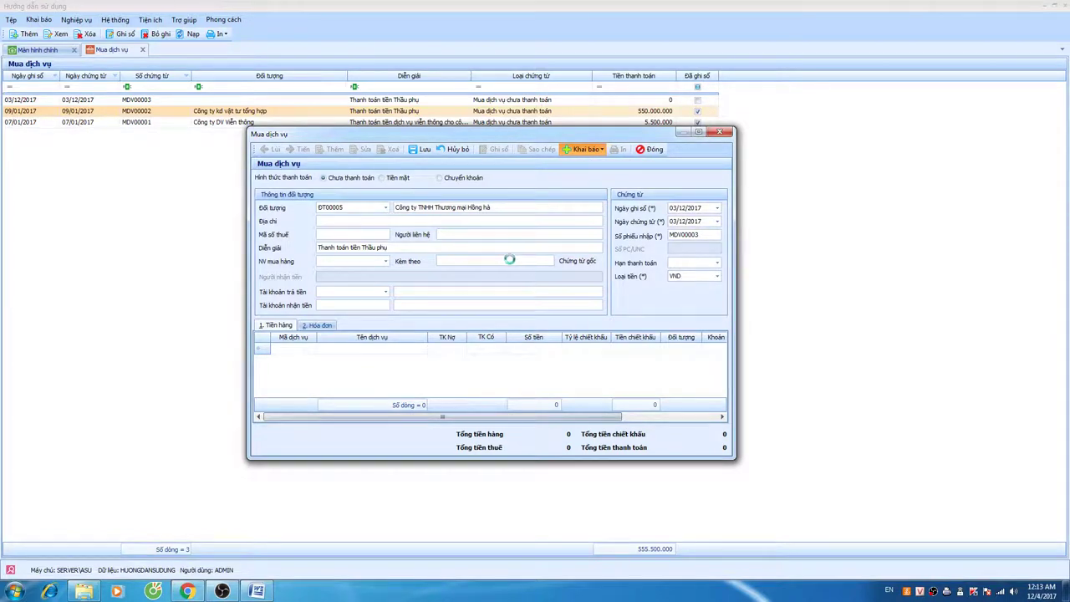
pyautogui.click(476, 220)
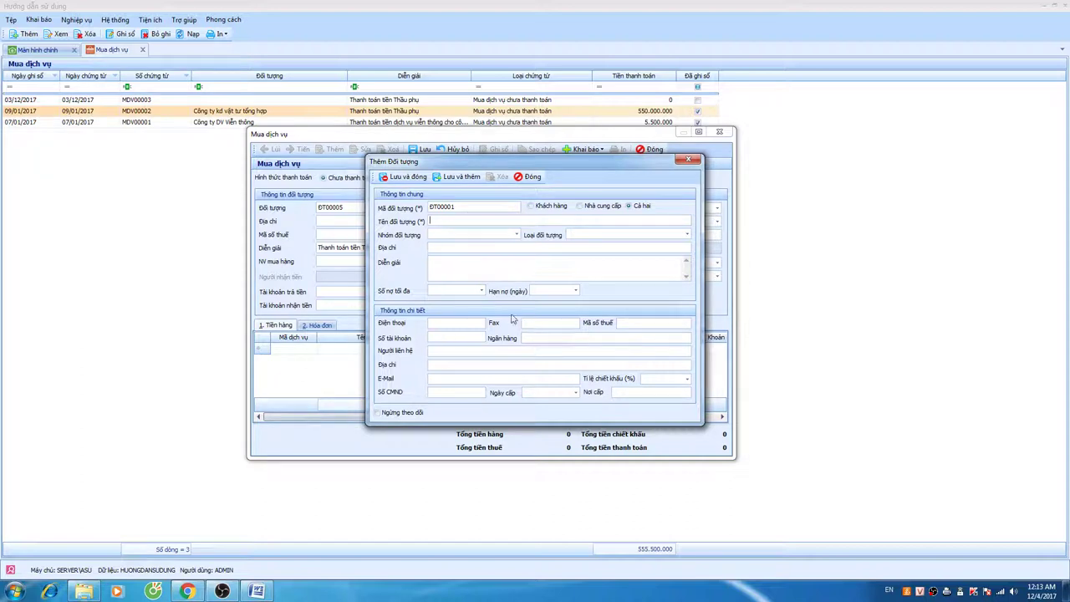
pyautogui.click(530, 176)
pyautogui.click(548, 334)
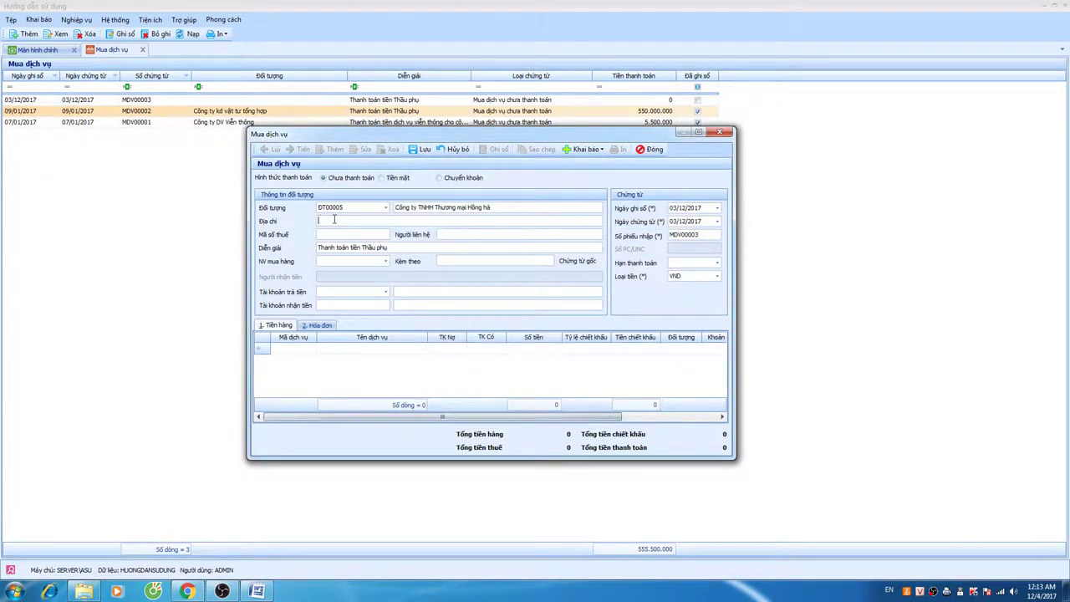
# - Set the voucher's Diễn giải to "Thanh toán tiền điện sản xuất tháng 12" and start the first Tiền hàng detail row
pyautogui.click(379, 251)
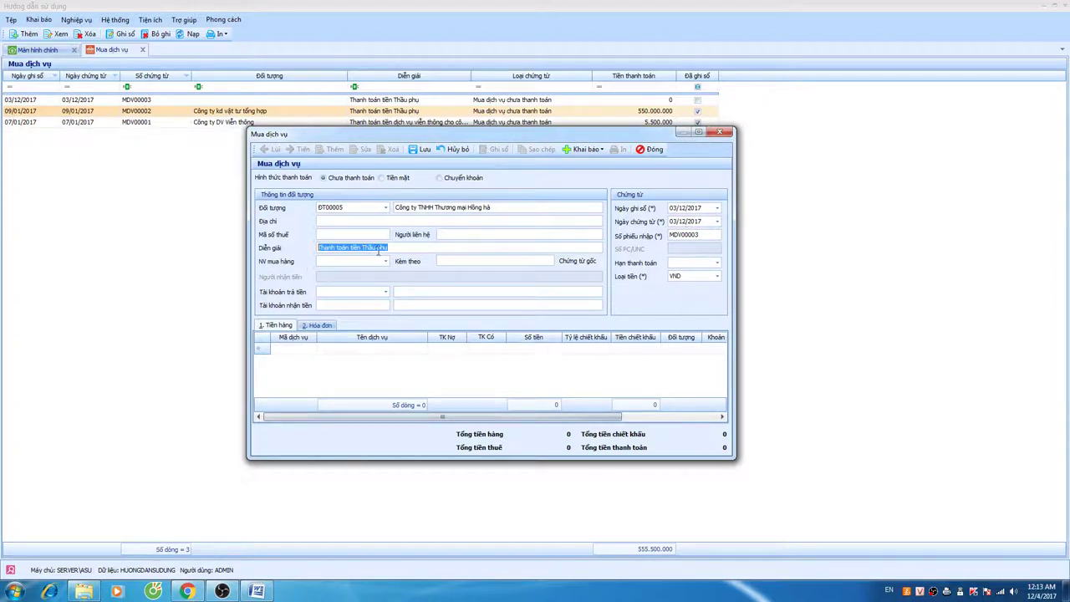
pyautogui.write('Thanh ')
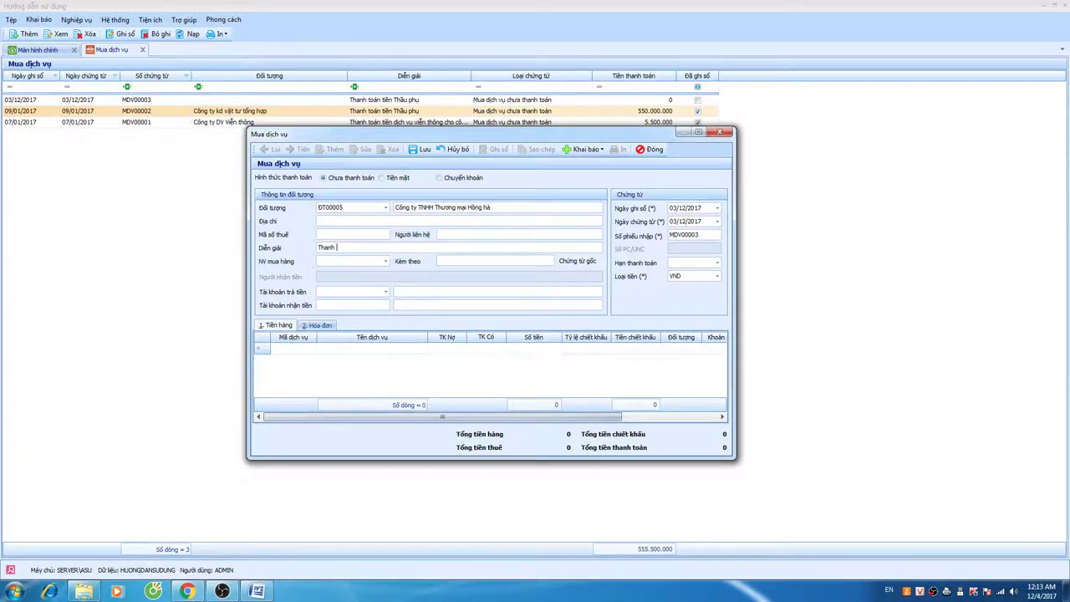
pyautogui.write('toán tie')
pyautogui.write('n điện sản xuất tháng 12')
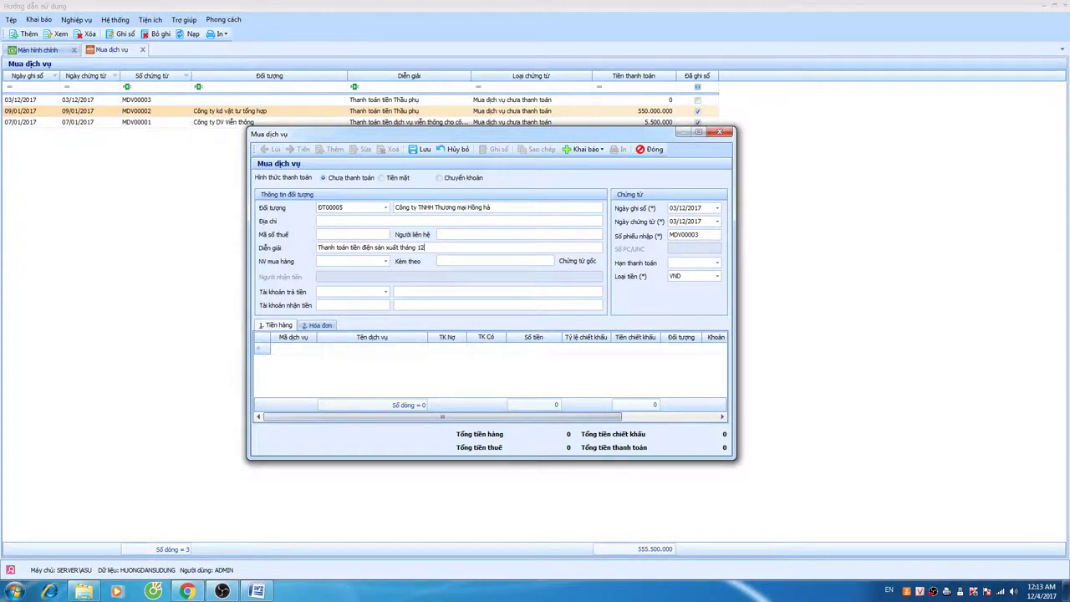
pyautogui.press('Tab')
pyautogui.press('Tab')
pyautogui.press('Tab')
pyautogui.press('Tab')
pyautogui.press('Tab')
pyautogui.press('Tab')
pyautogui.press('Tab')
pyautogui.press('Tab')
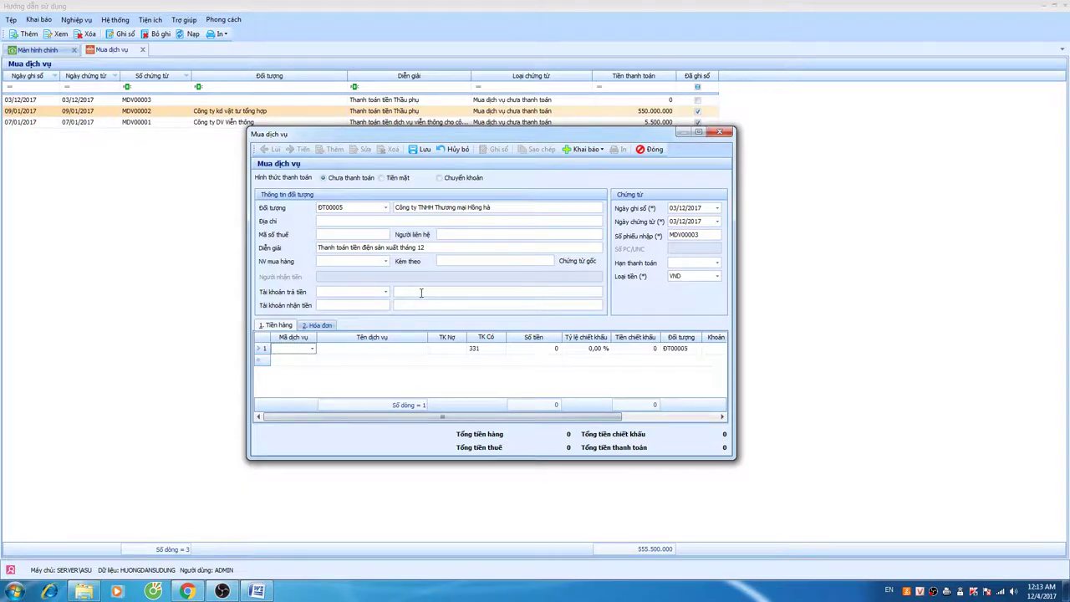
pyautogui.click(313, 350)
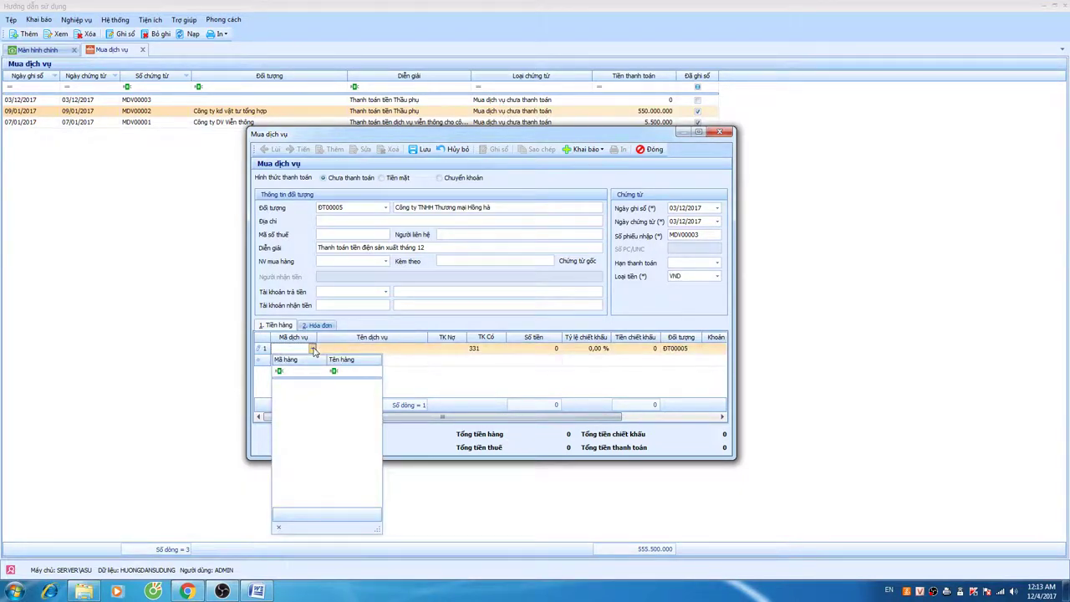
pyautogui.click(313, 349)
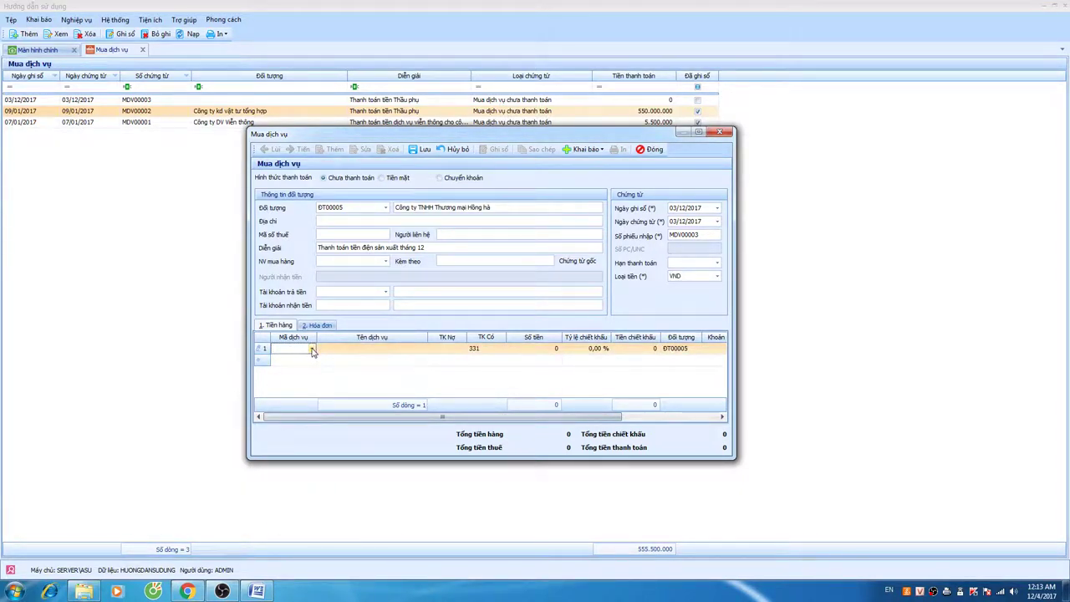
pyautogui.click(313, 349)
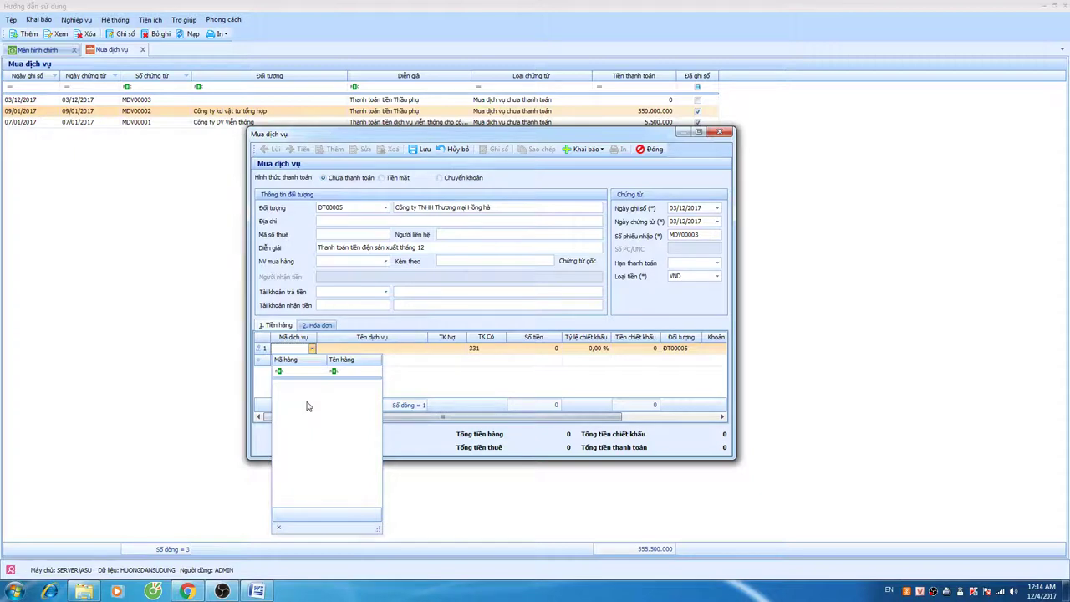
pyautogui.click(406, 385)
# - Hide the Mã dịch vụ column in the voucher's Tiền hàng detail grid
pyautogui.rightClick(346, 381)
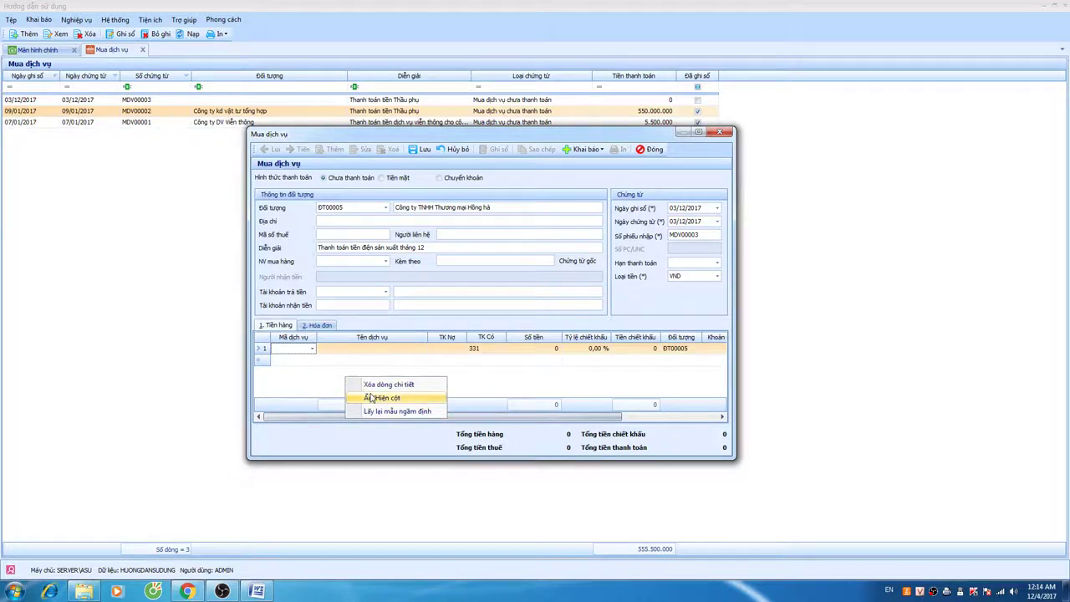
pyautogui.click(372, 396)
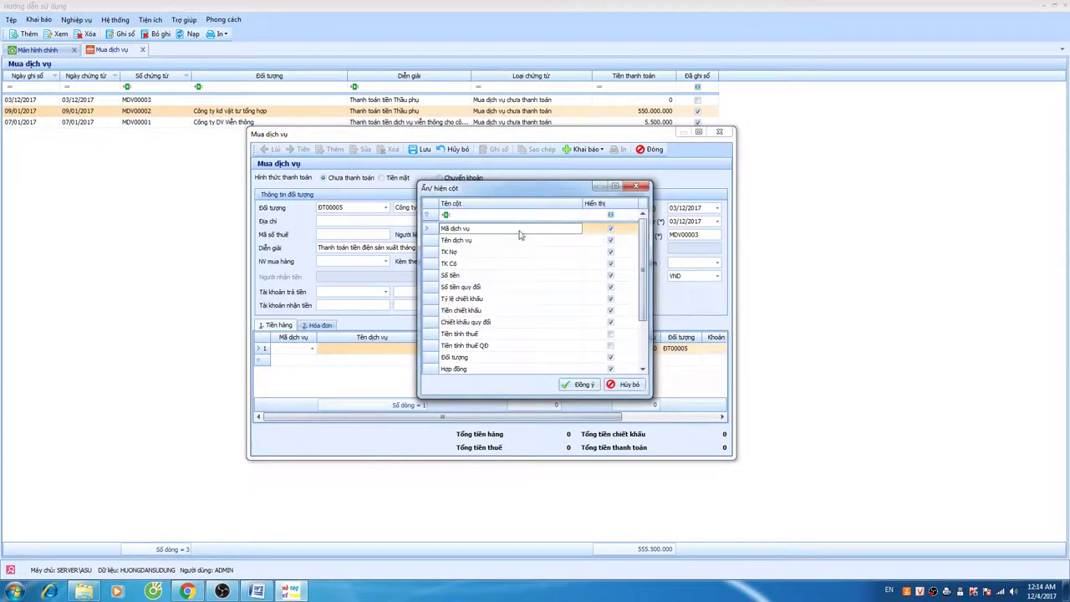
pyautogui.click(611, 228)
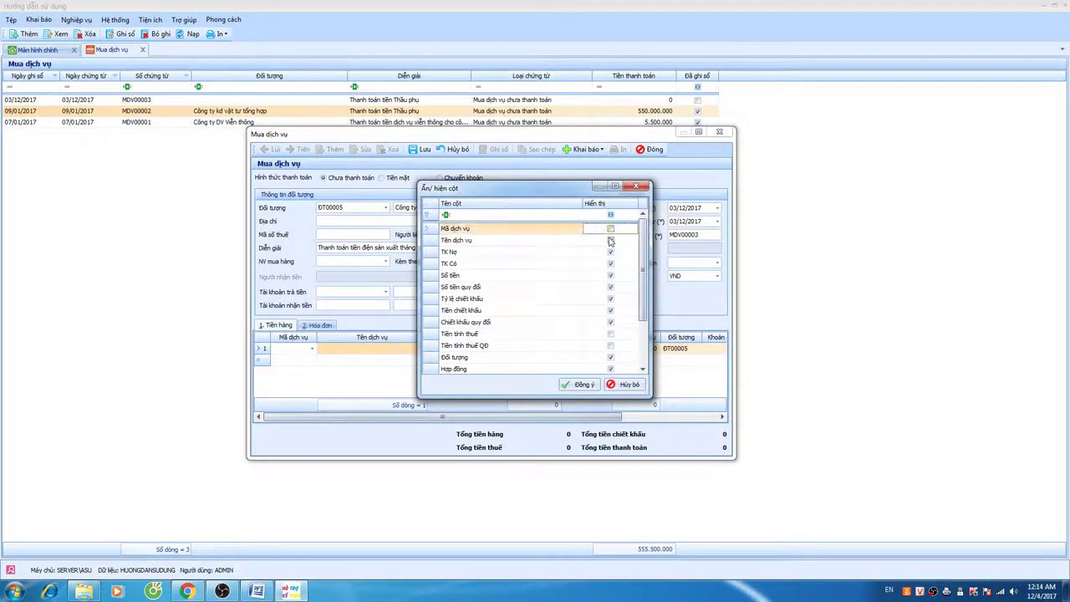
pyautogui.click(577, 385)
# - Copy the voucher's Diễn giải text into the Tên dịch vụ of the first detail row
pyautogui.click(299, 352)
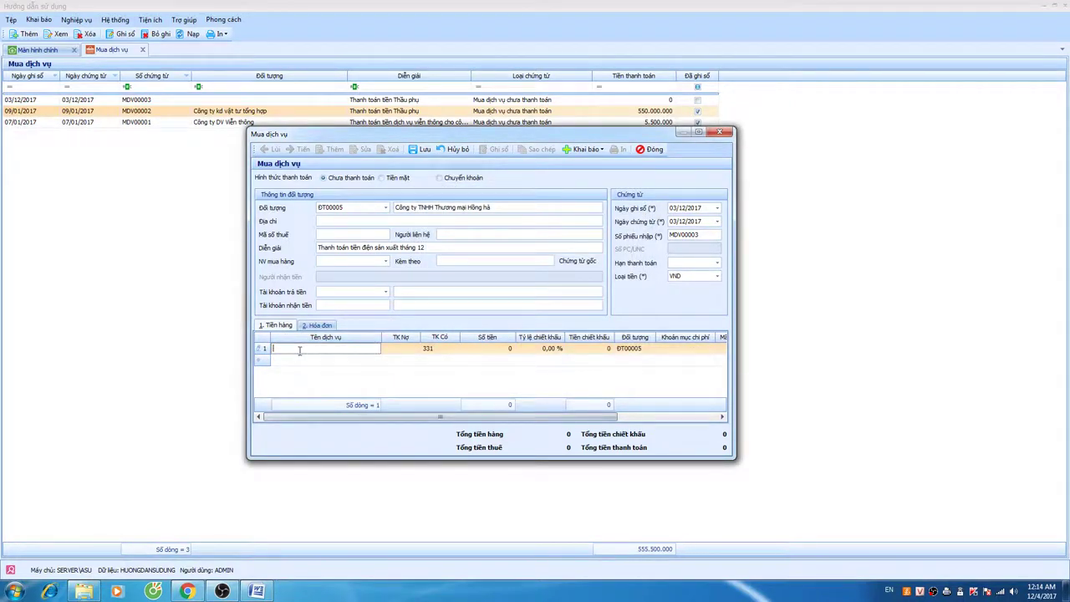
pyautogui.moveTo(425, 248); pyautogui.dragTo(318, 247)
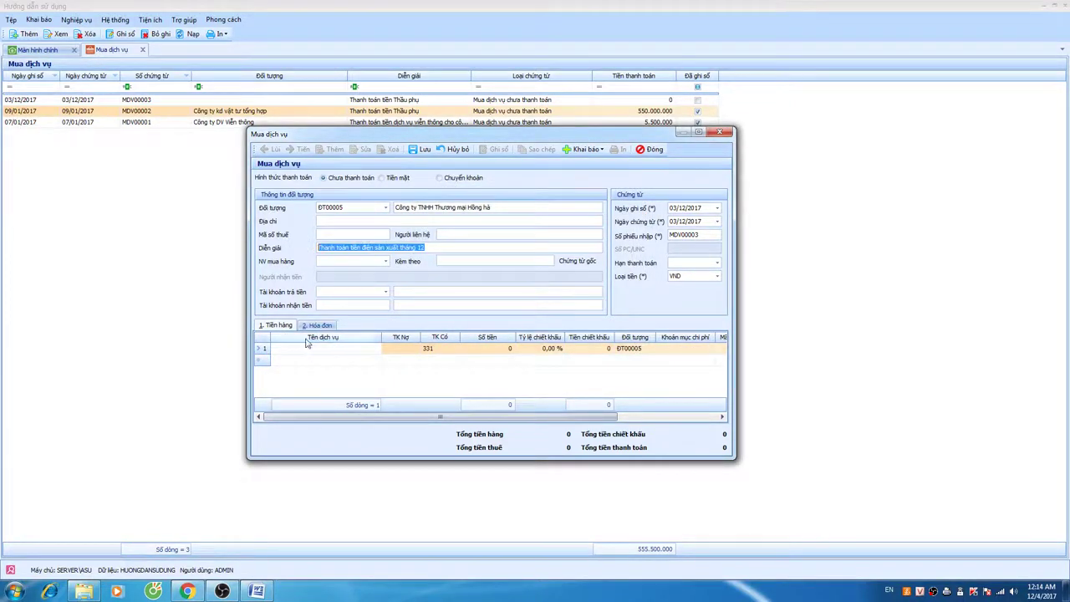
pyautogui.hotkey('ctrl', 'c')
pyautogui.click(299, 347)
pyautogui.hotkey('ctrl', 'v')
# - Set the first detail row's debit account (TK Nợ) to 15411 and its Số tiền to 2.500.000
pyautogui.click(400, 349)
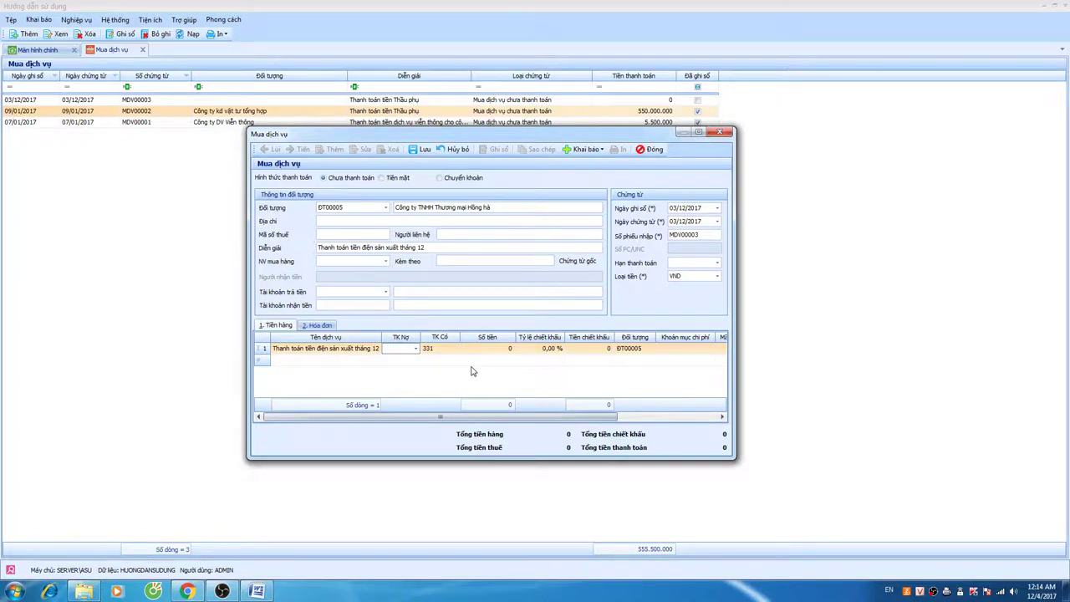
pyautogui.write('15411')
pyautogui.press('Return')
pyautogui.click(415, 349)
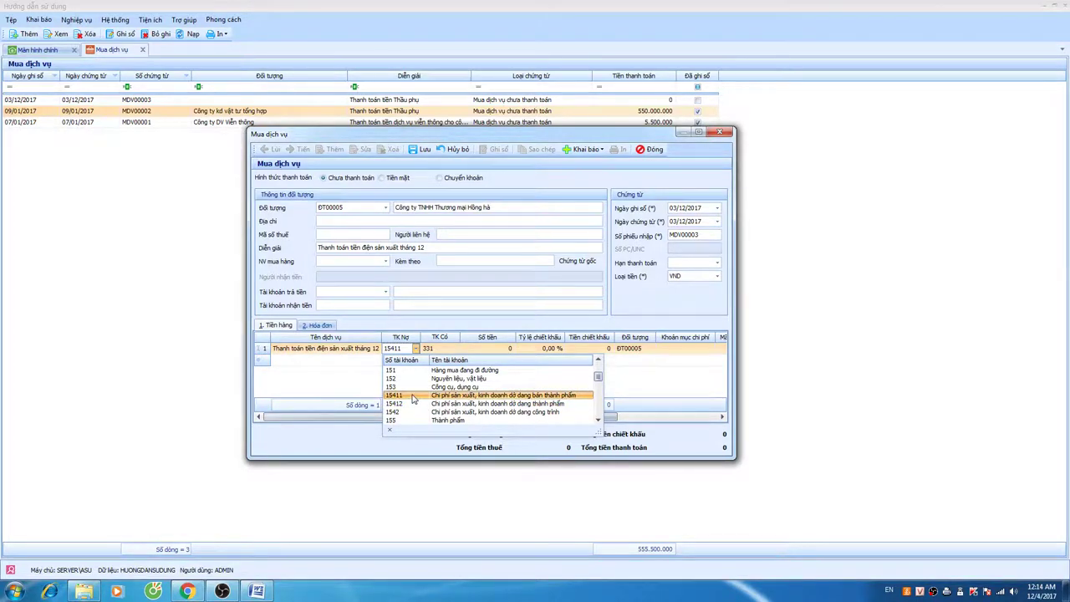
pyautogui.click(412, 396)
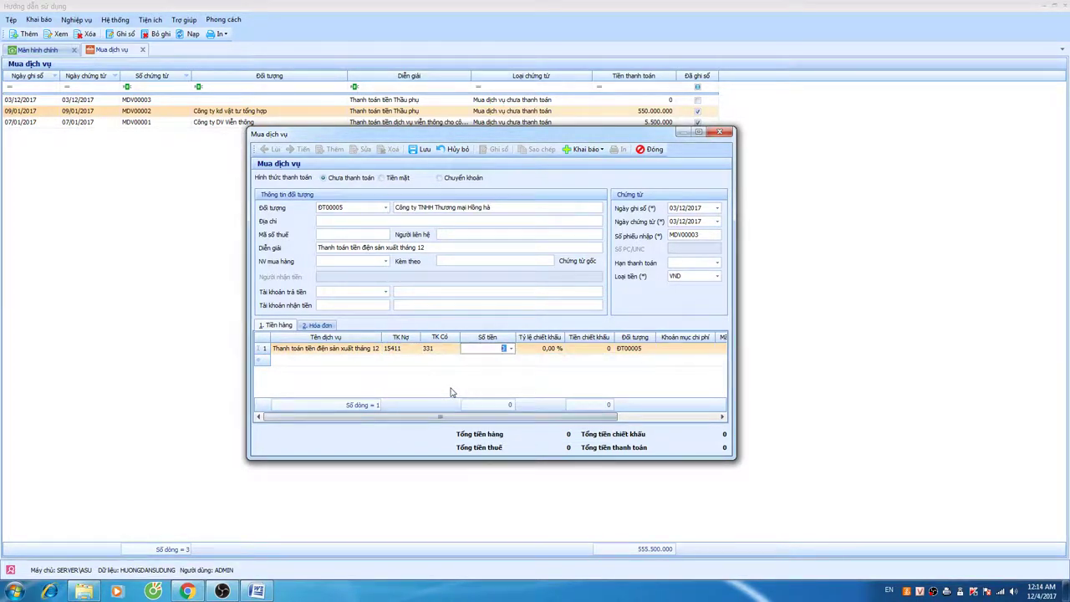
pyautogui.write('25')
pyautogui.press('Tab')
pyautogui.press('Tab')
pyautogui.press('Tab')
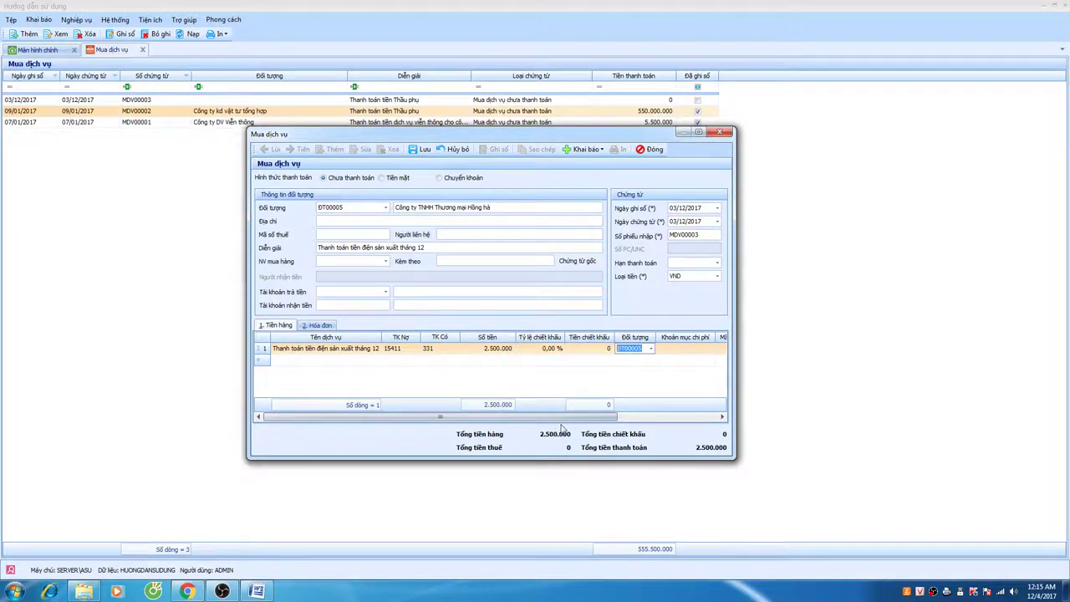
# - Assign the cost item SXC (Chi phí sản xuất chung) as Khoản mục chi phí of the first detail row
pyautogui.moveTo(562, 418); pyautogui.dragTo(649, 423)
pyautogui.click(601, 349)
pyautogui.click(601, 350)
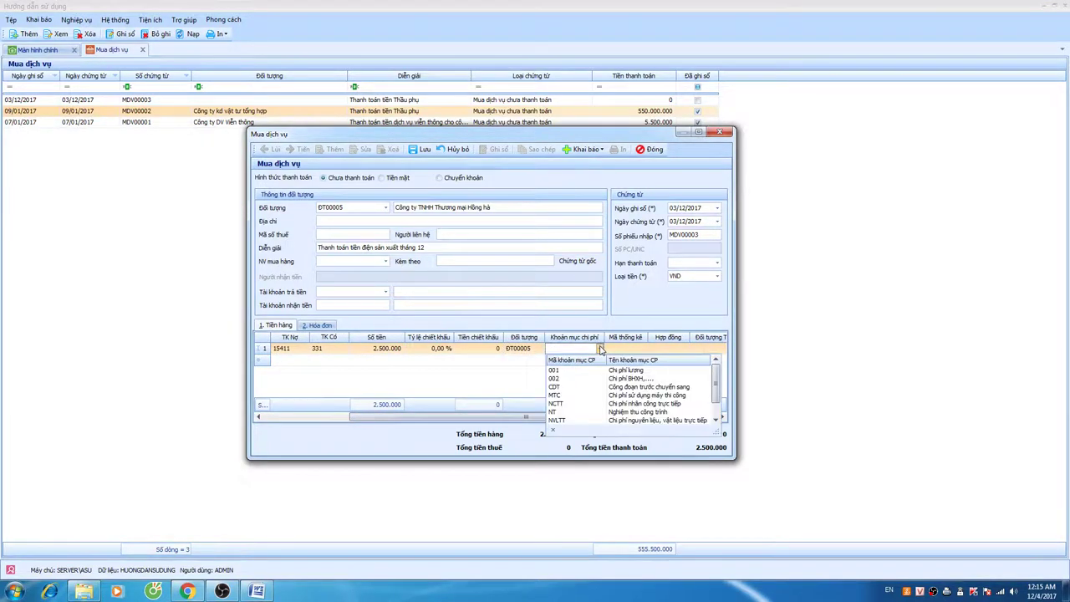
pyautogui.scroll(-1, 568, 406)
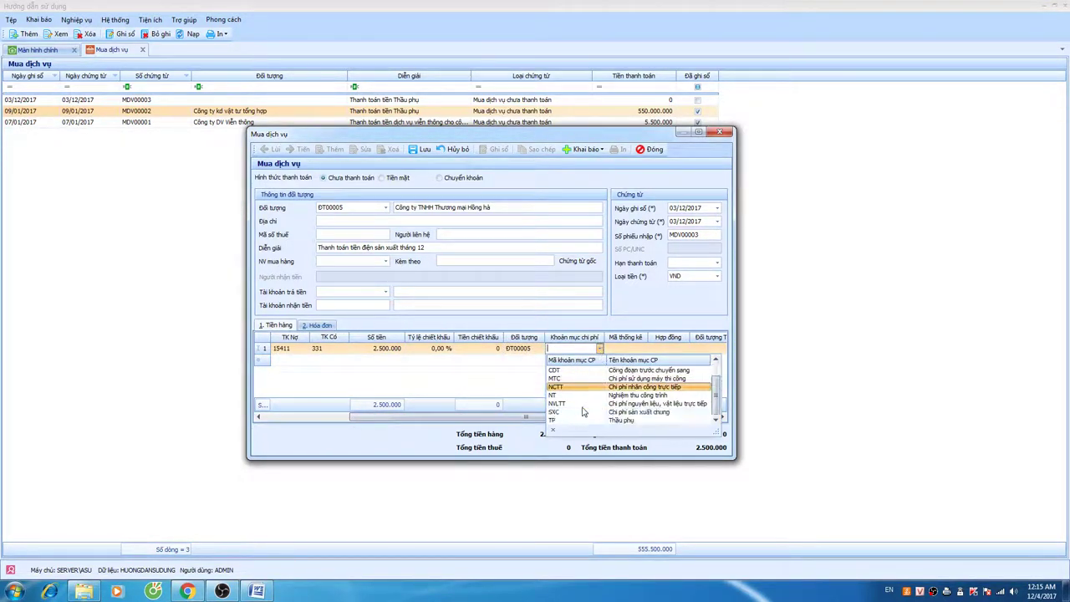
pyautogui.click(569, 413)
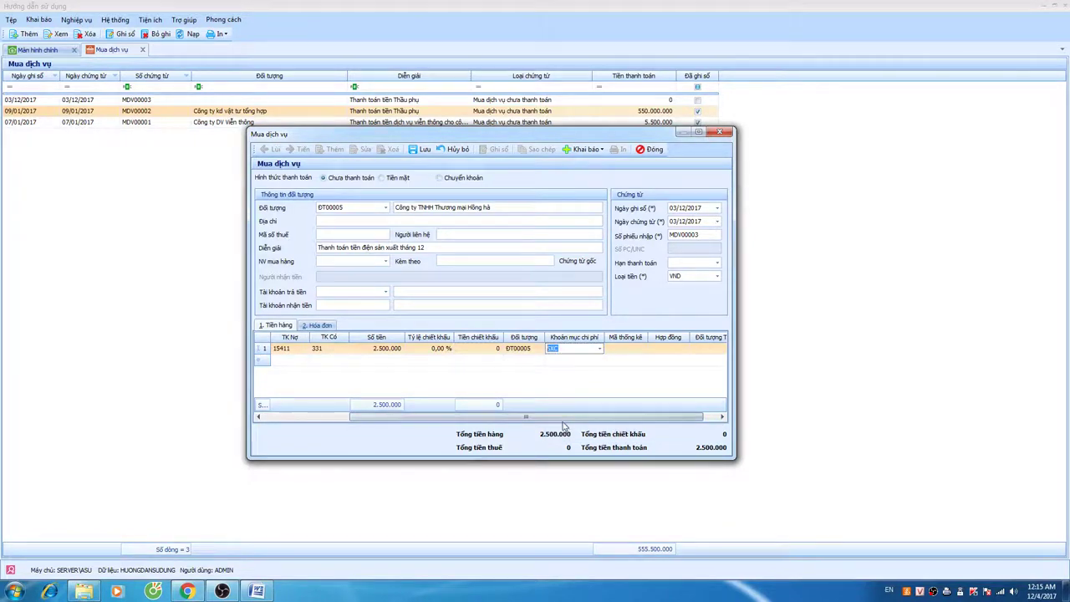
# - Add a second detail row with the same copied service name and set its debit account (TK Nợ) to 15412
pyautogui.moveTo(564, 418); pyautogui.dragTo(468, 420)
pyautogui.click(348, 361)
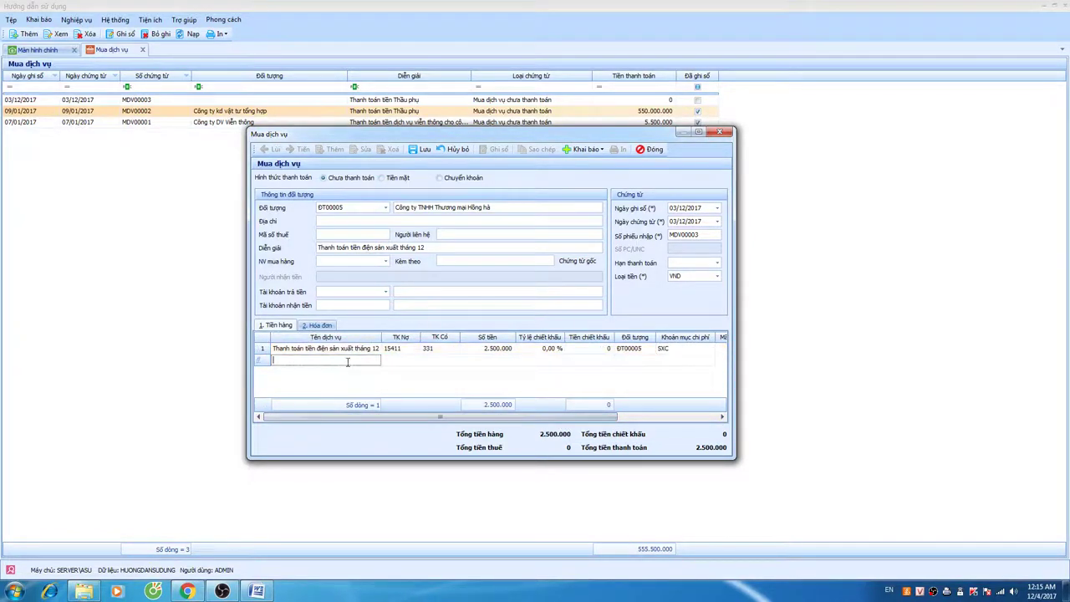
pyautogui.hotkey('ctrl', 'v')
pyautogui.click(410, 361)
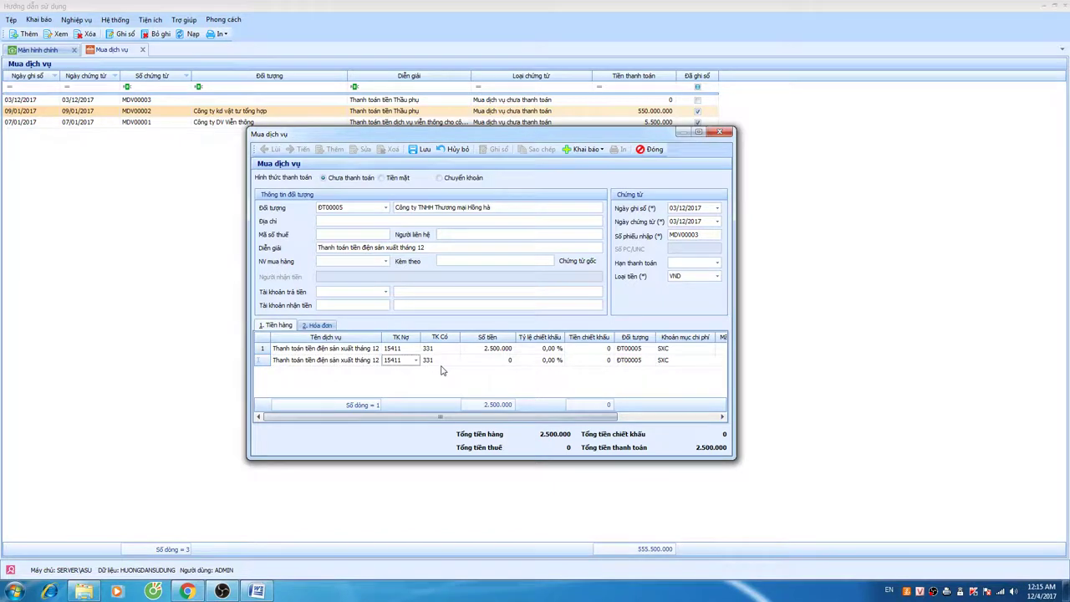
pyautogui.click(416, 360)
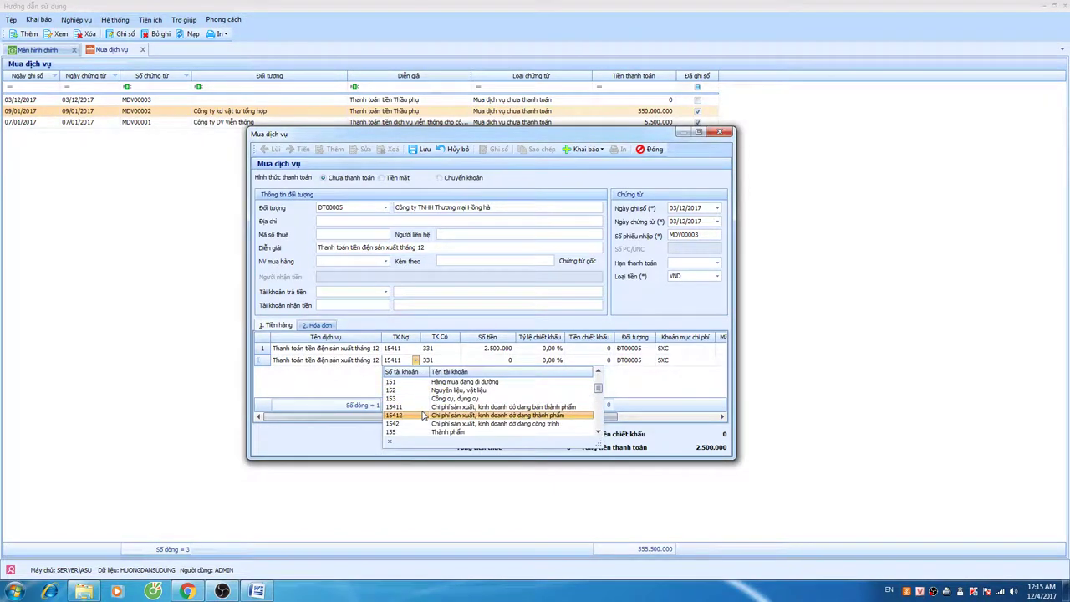
pyautogui.click(526, 411)
pyautogui.press('Tab')
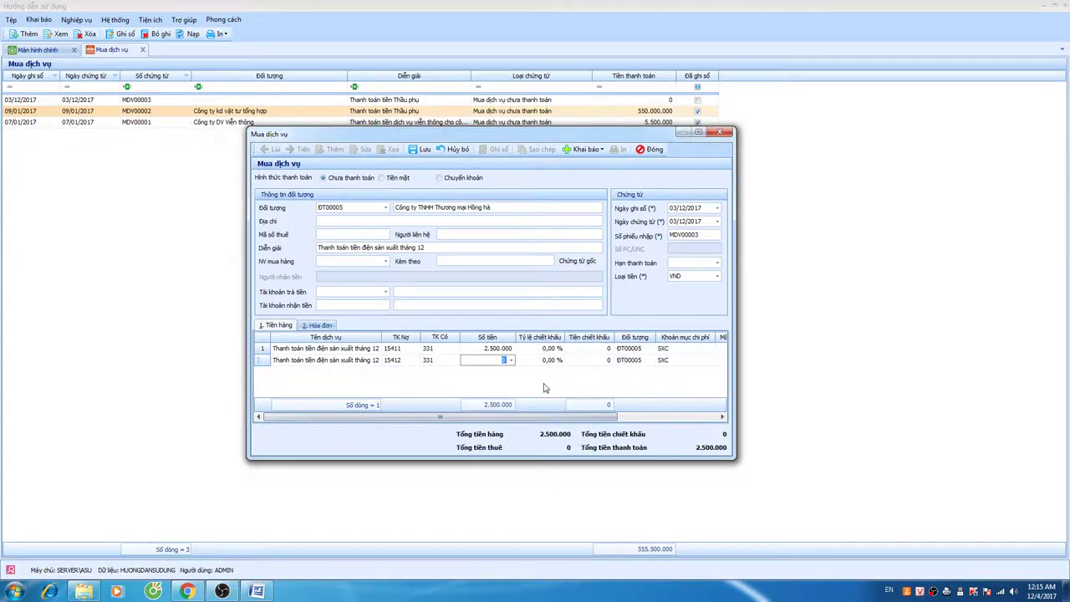
# - Set the second detail row's Số tiền to 2.546.584
pyautogui.write('2.546.584')
pyautogui.press('Tab')
pyautogui.press('Tab')
pyautogui.press('Tab')
pyautogui.press('Tab')
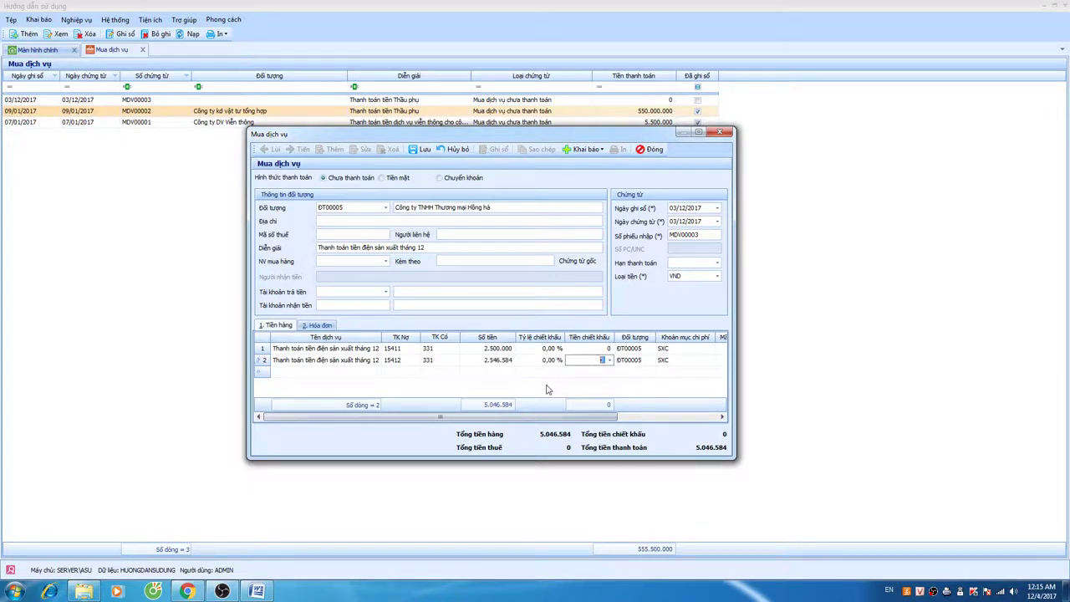
# - Check the Đối tượng THCP choices available for the first detail row without assigning one
pyautogui.click(592, 416)
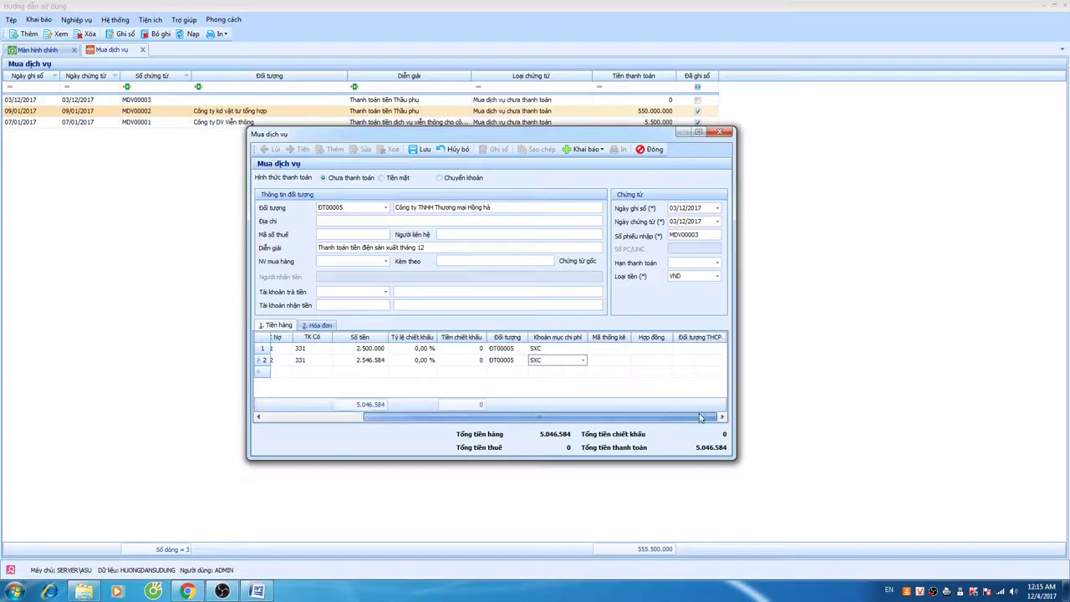
pyautogui.click(719, 350)
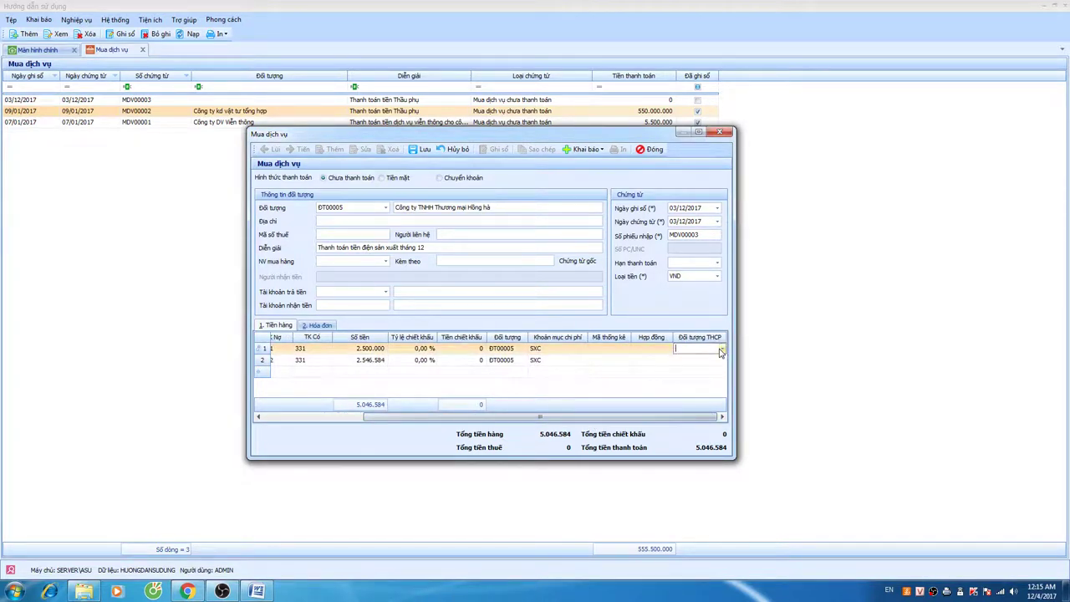
pyautogui.click(723, 349)
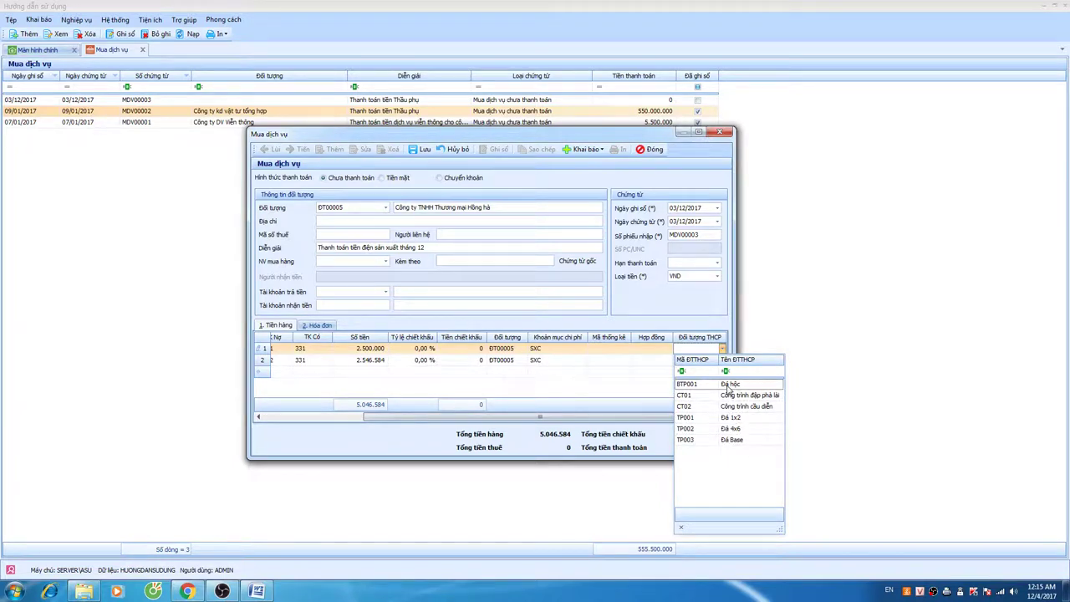
pyautogui.click(585, 393)
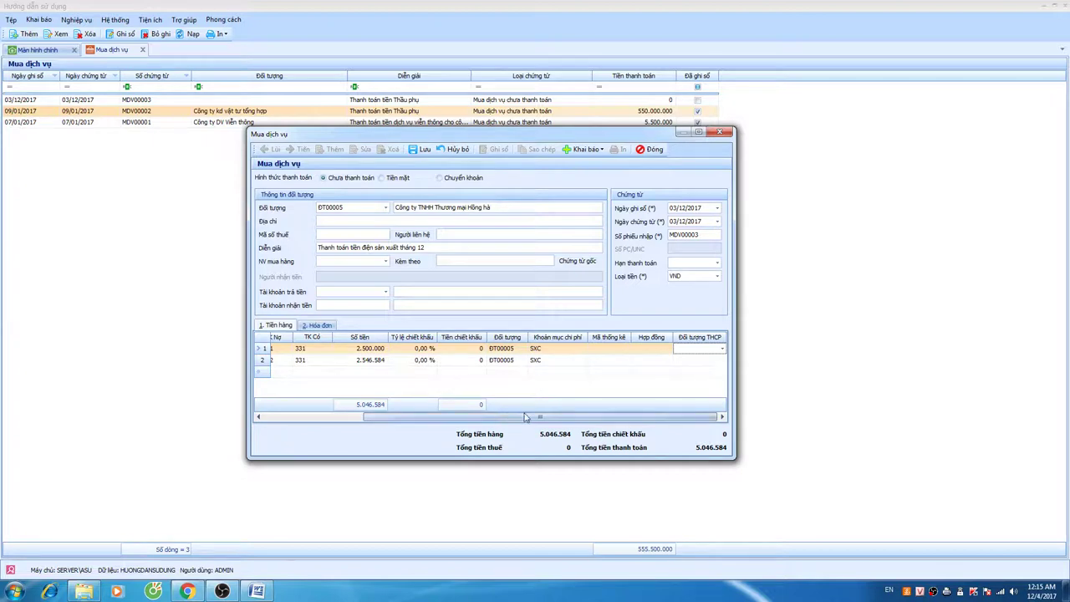
pyautogui.moveTo(544, 420); pyautogui.dragTo(398, 421)
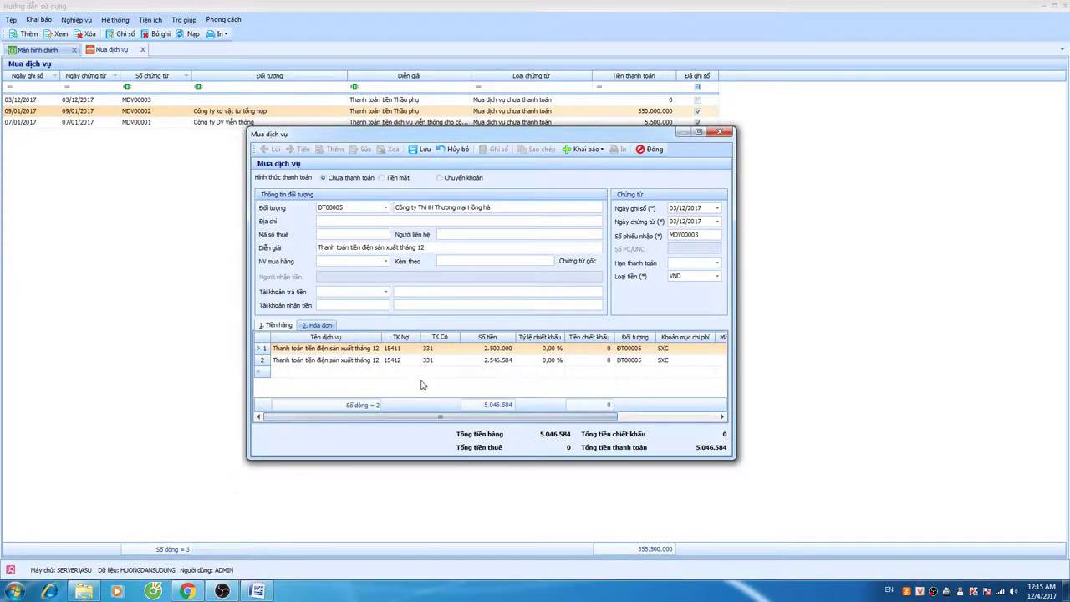
# - In the Hóa đơn details, set the Thuế suất of both electricity rows to 10%
pyautogui.click(329, 326)
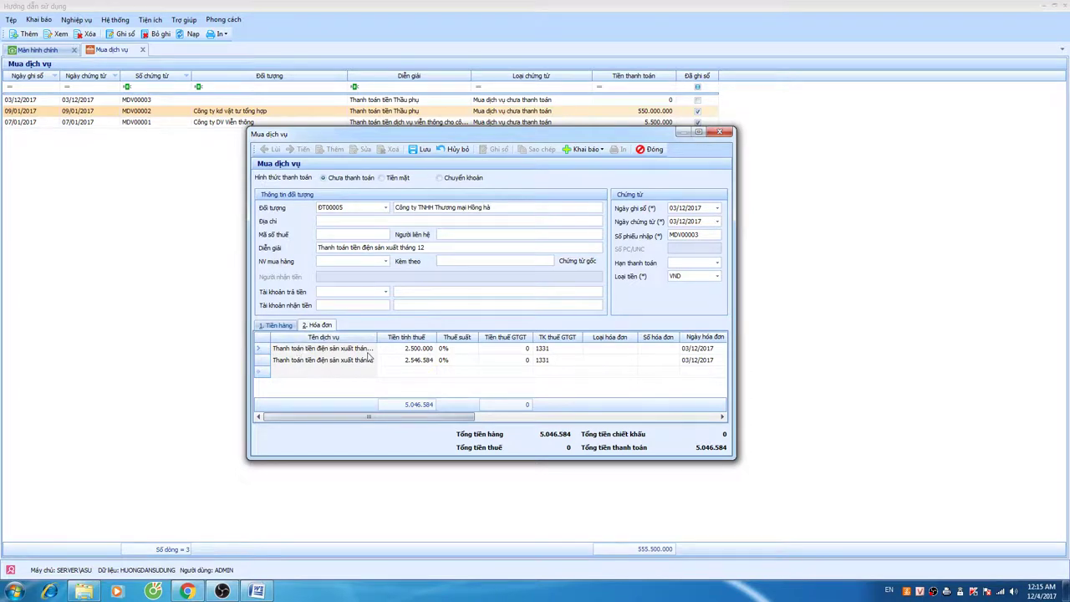
pyautogui.click(425, 348)
pyautogui.press('Tab')
pyautogui.write('10')
pyautogui.press('Down')
pyautogui.write('10')
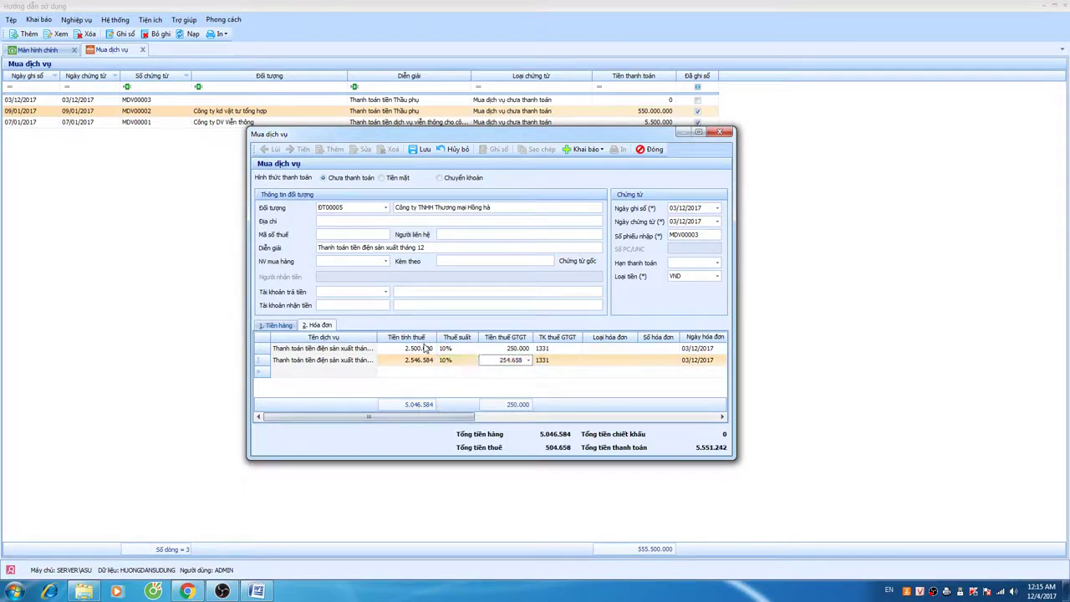
# - Set the Loại hóa đơn of the electricity invoice rows to Hóa đơn GTGT, starting from the first row
pyautogui.press('Tab')
pyautogui.press('Tab')
pyautogui.press('Tab')
pyautogui.press('Up')
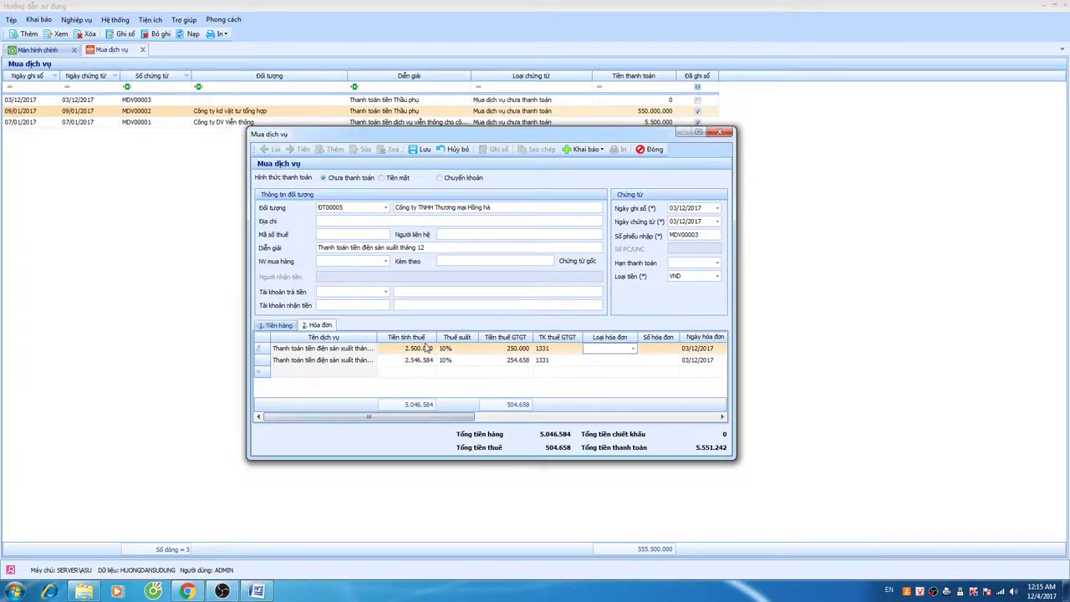
pyautogui.click(675, 349)
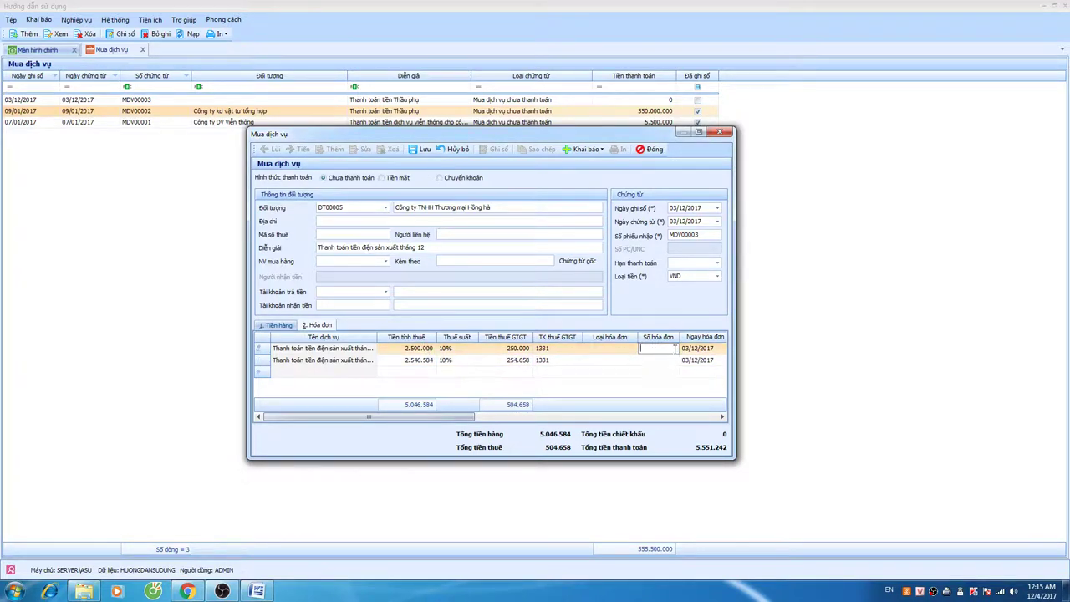
pyautogui.click(623, 349)
pyautogui.click(633, 348)
pyautogui.click(617, 383)
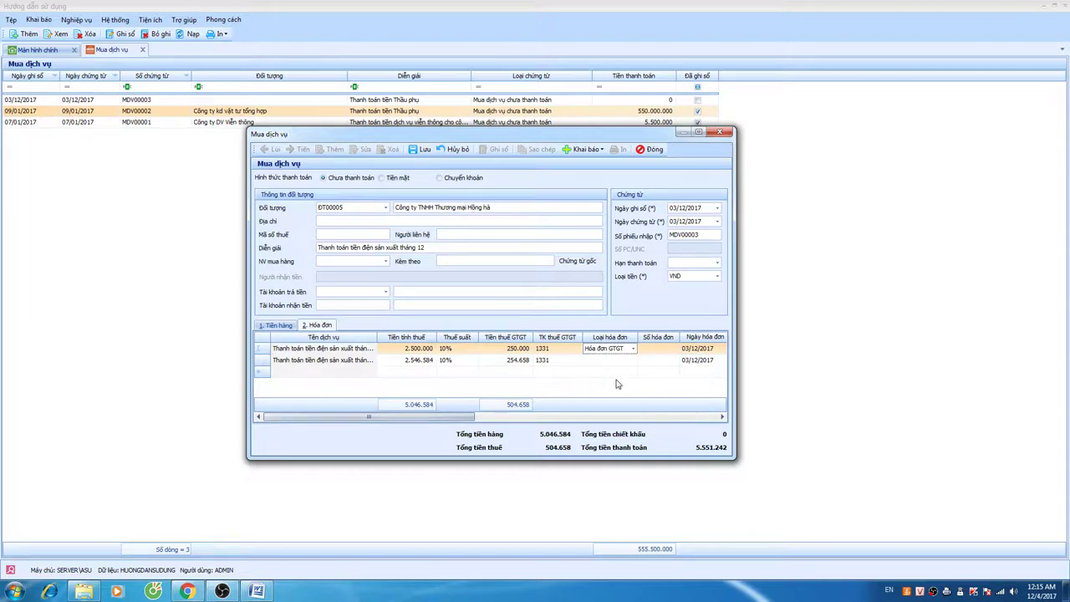
# - Enter 0125688 as the Số hóa đơn of the electricity invoice rows
pyautogui.click(671, 349)
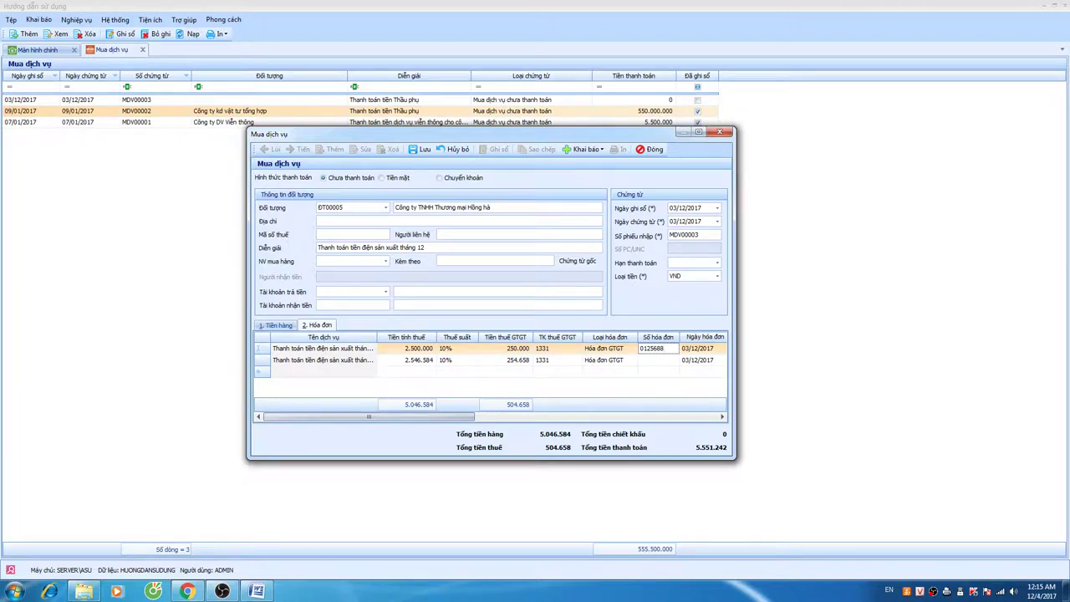
pyautogui.hotkey('ctrl', 'v')
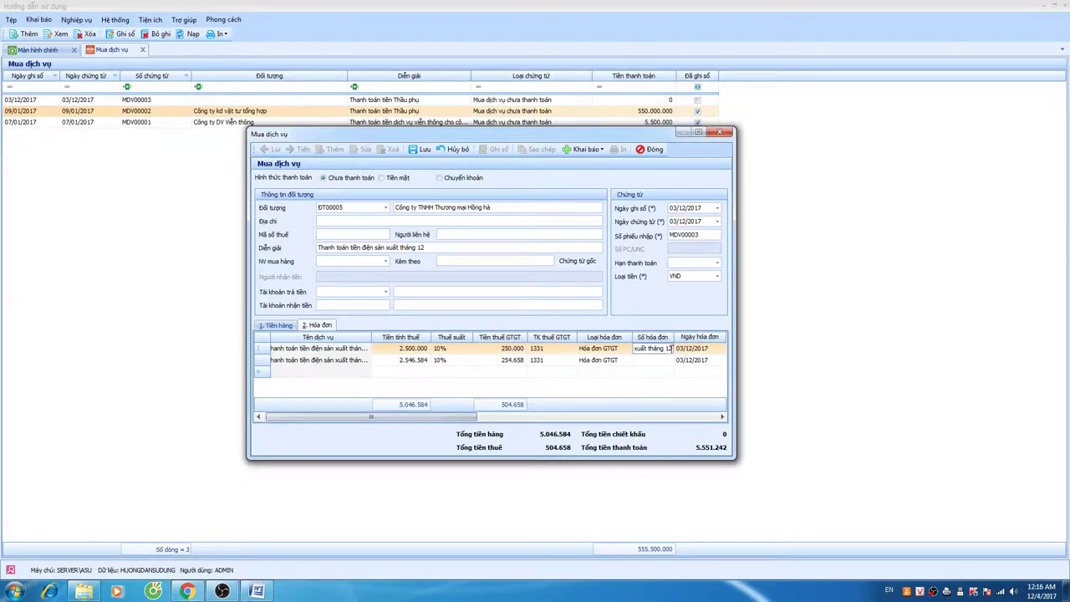
pyautogui.hotkey('ctrl', 'z')
# - Assign Nhóm HHDV 1, goods and services used exclusively for VAT-liable production and business, to the invoice rows
pyautogui.press('Tab')
pyautogui.press('Tab')
pyautogui.press('Tab')
pyautogui.press('Tab')
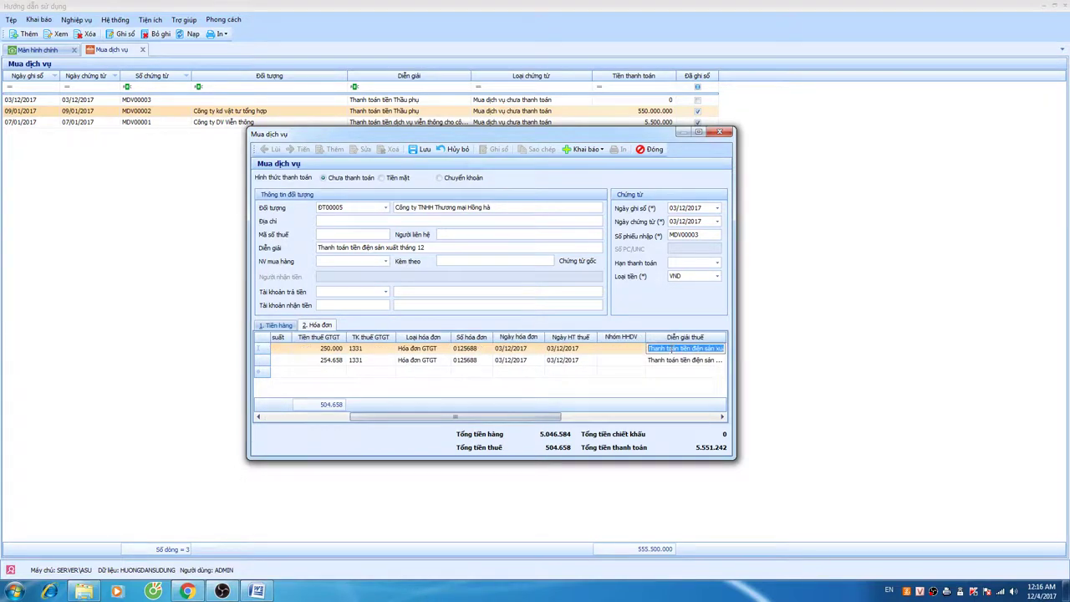
pyautogui.click(644, 348)
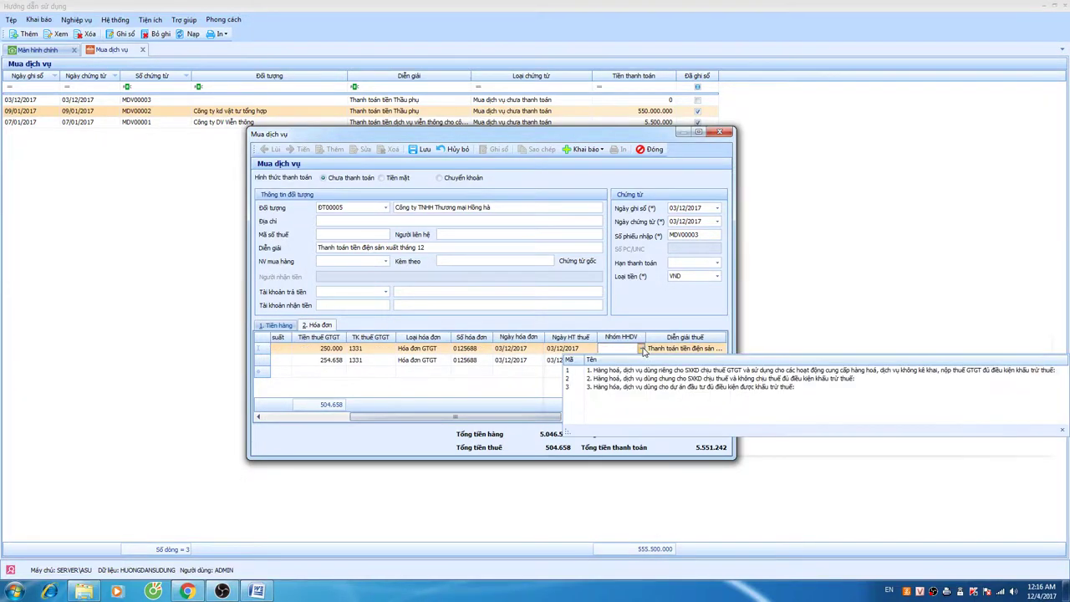
pyautogui.click(633, 373)
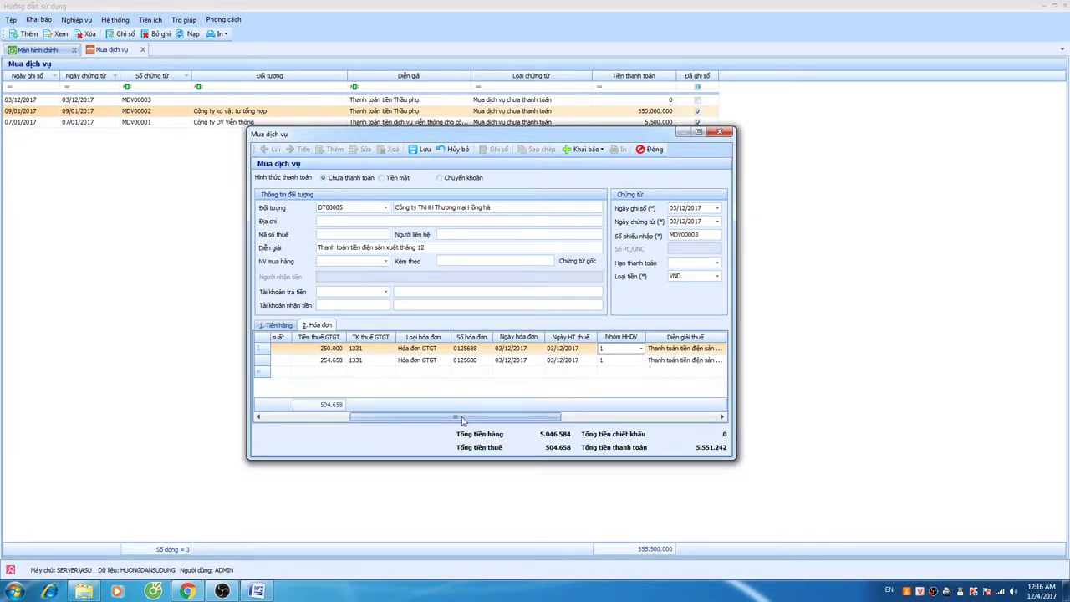
# - Look over the remaining invoice columns, save the service purchase voucher, and display its Hóa đơn details again
pyautogui.moveTo(468, 417); pyautogui.dragTo(644, 421)
pyautogui.moveTo(645, 421); pyautogui.dragTo(362, 422)
pyautogui.click(278, 326)
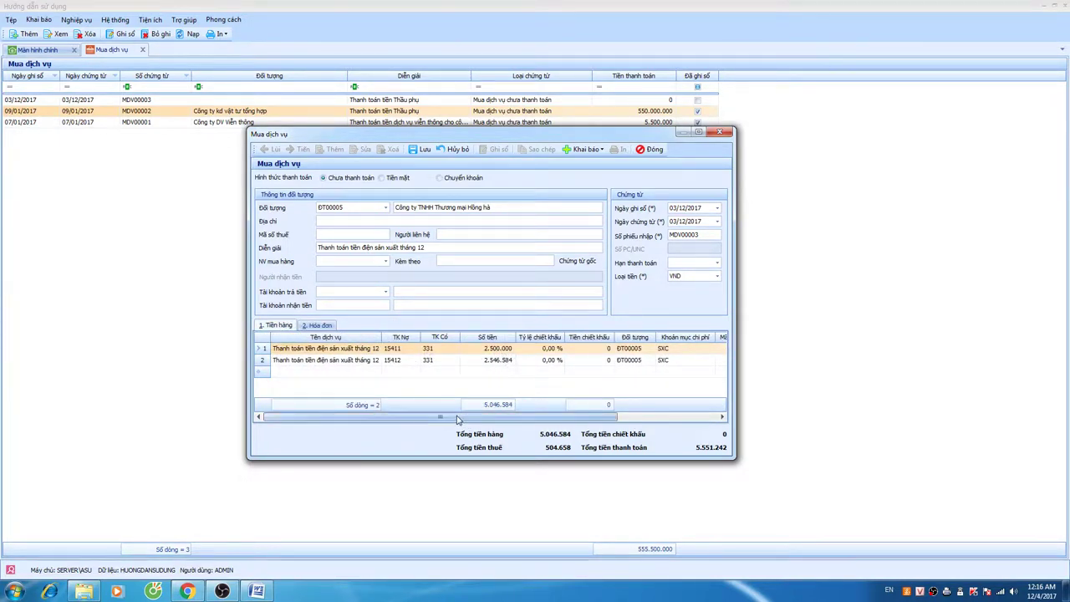
pyautogui.click(421, 150)
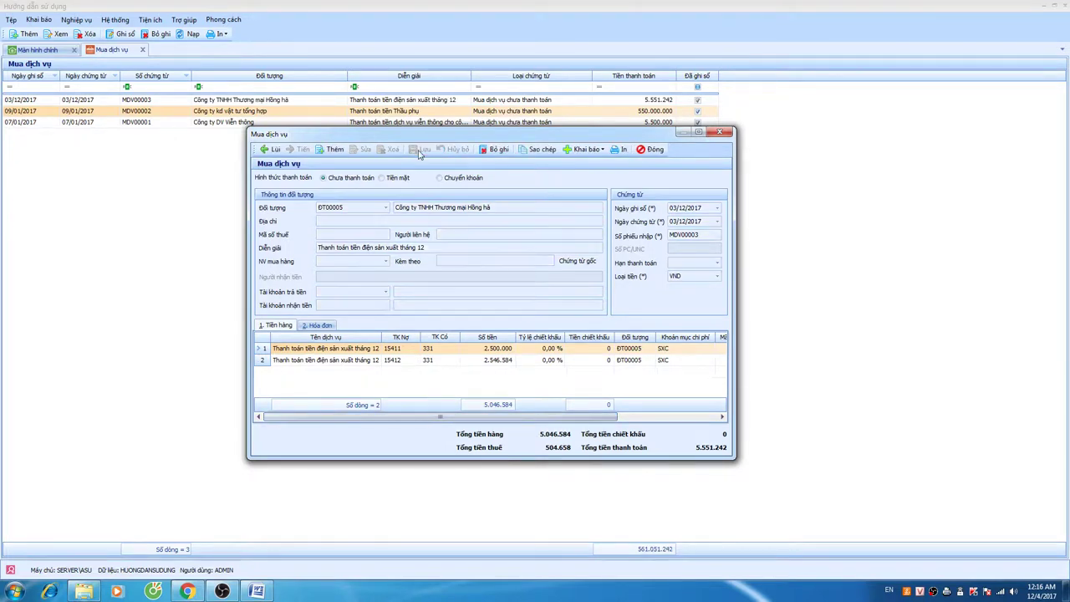
pyautogui.click(309, 327)
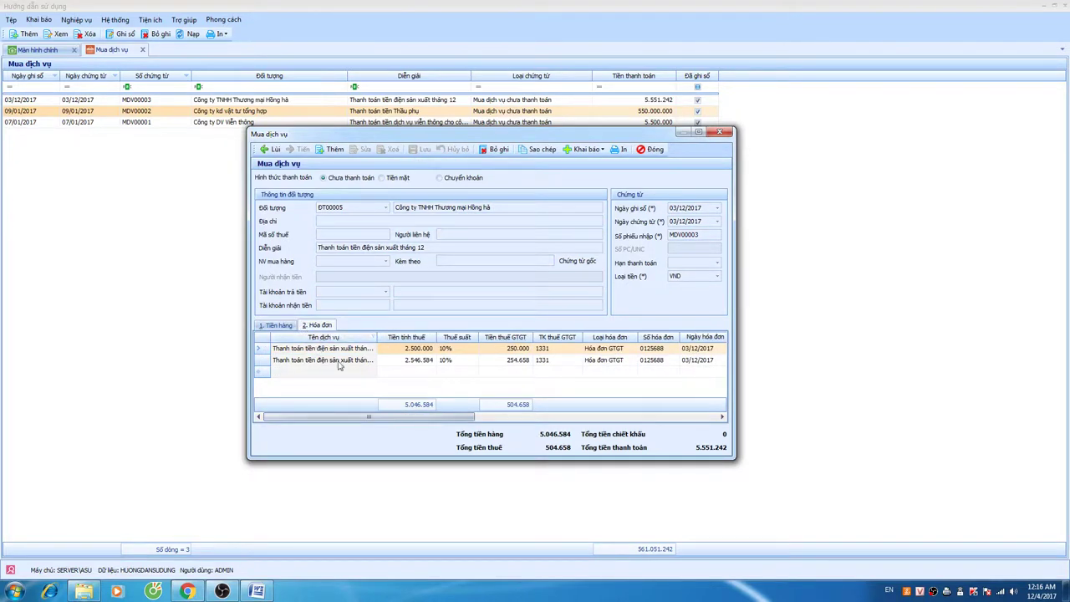